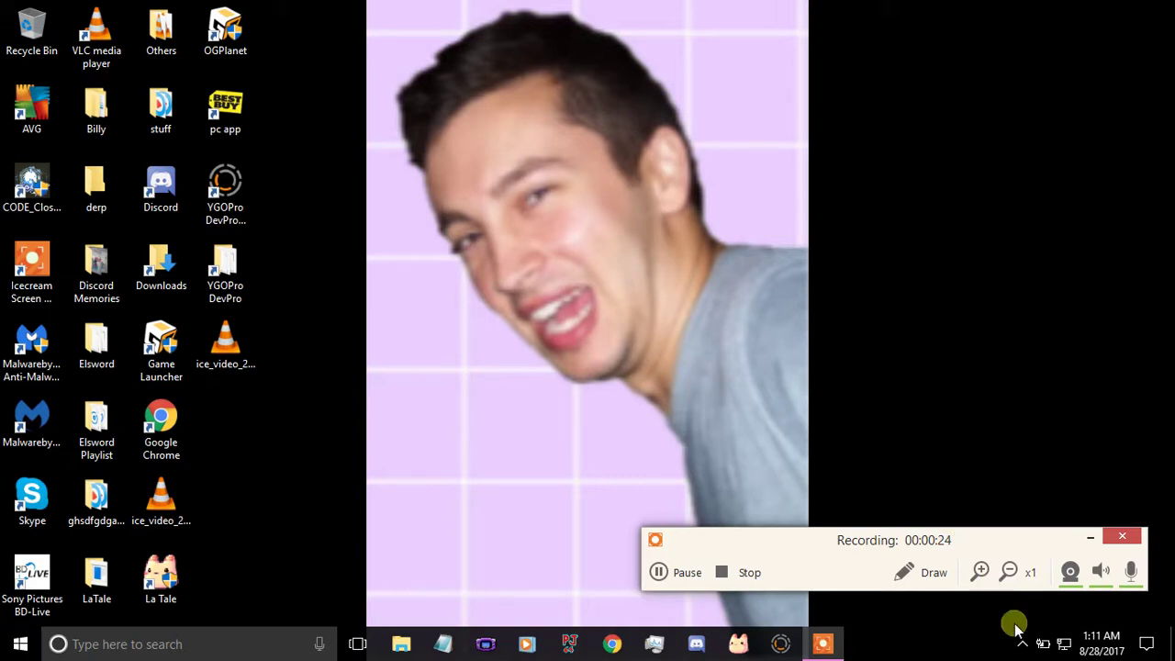
mouse_move(1109, 640)
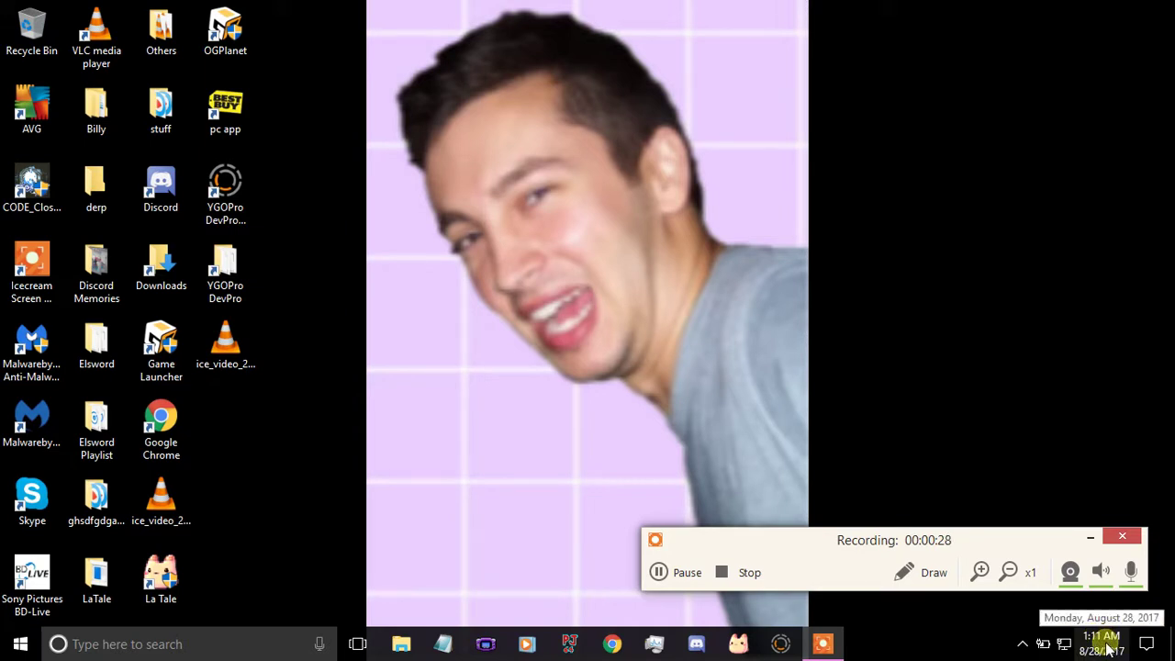
left_click(1097, 634)
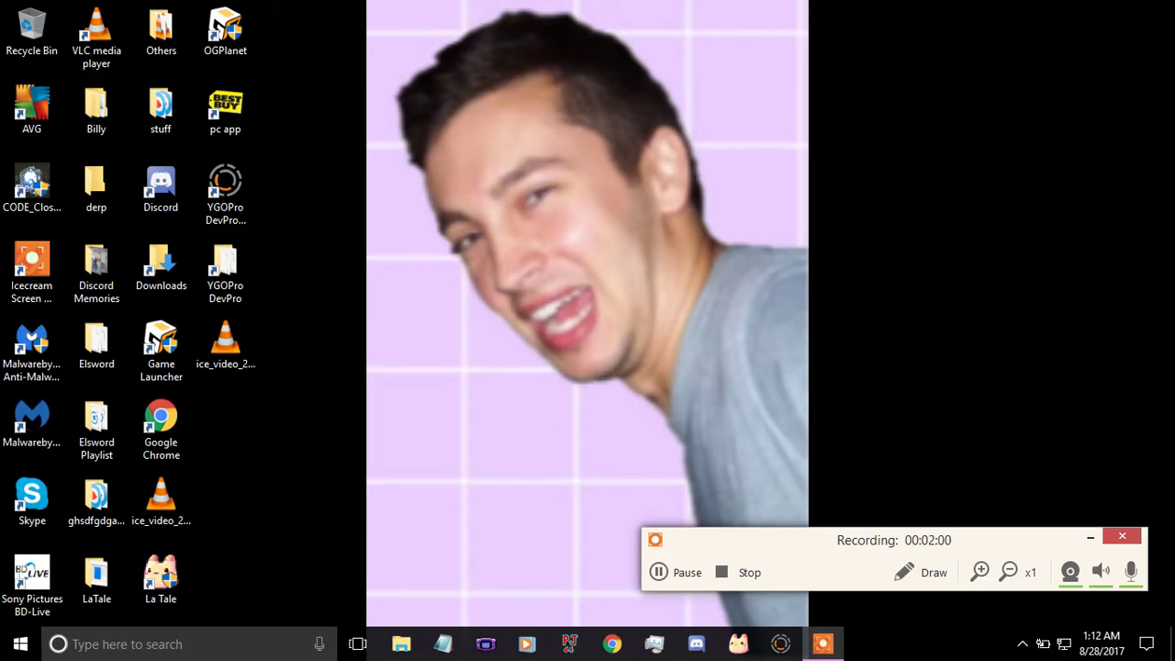
left_click_drag(365, 2, 810, 635)
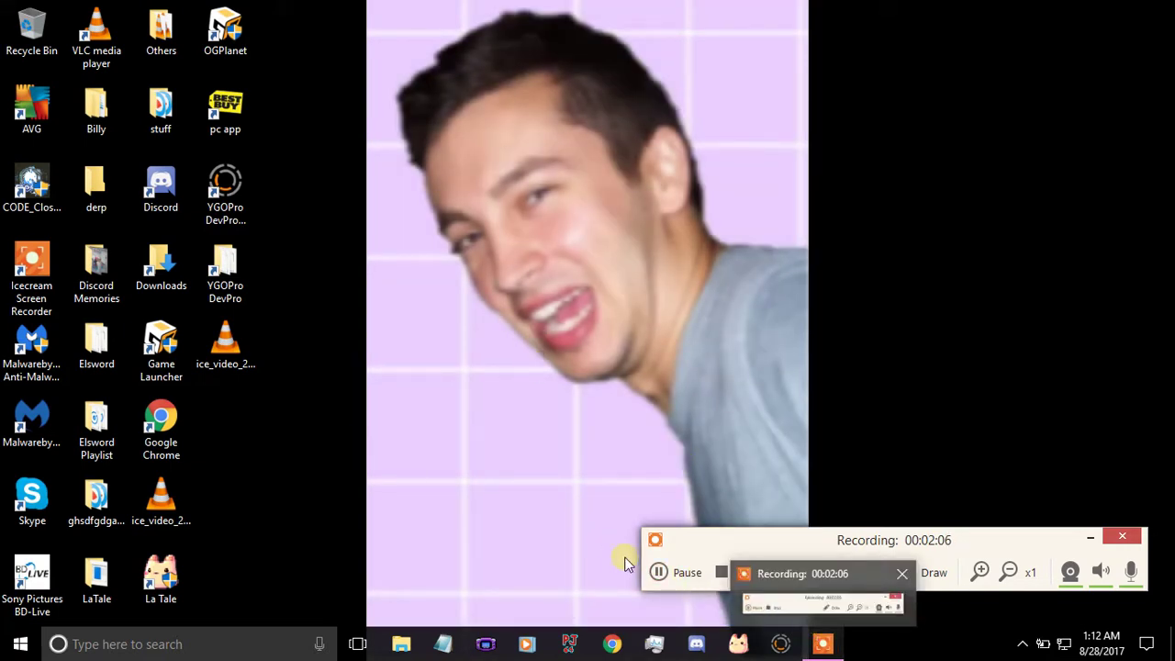
left_click(689, 576)
left_click(689, 576)
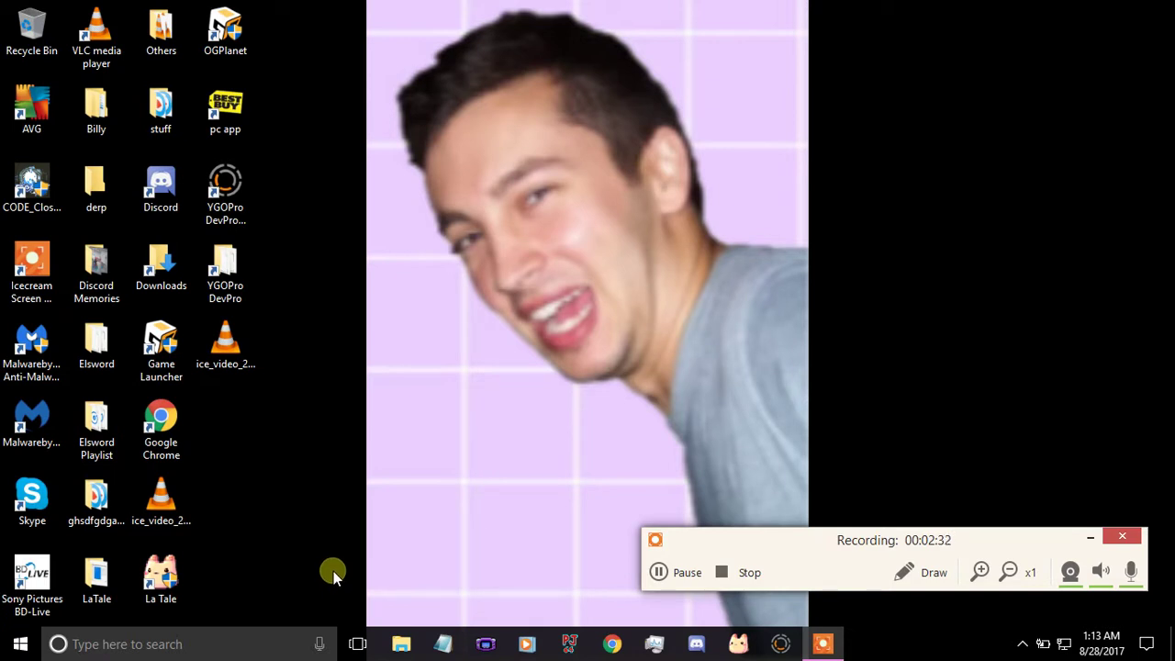
- Open File Explorer and go to the root of the Windows 7 (C:) drive
left_click(404, 644)
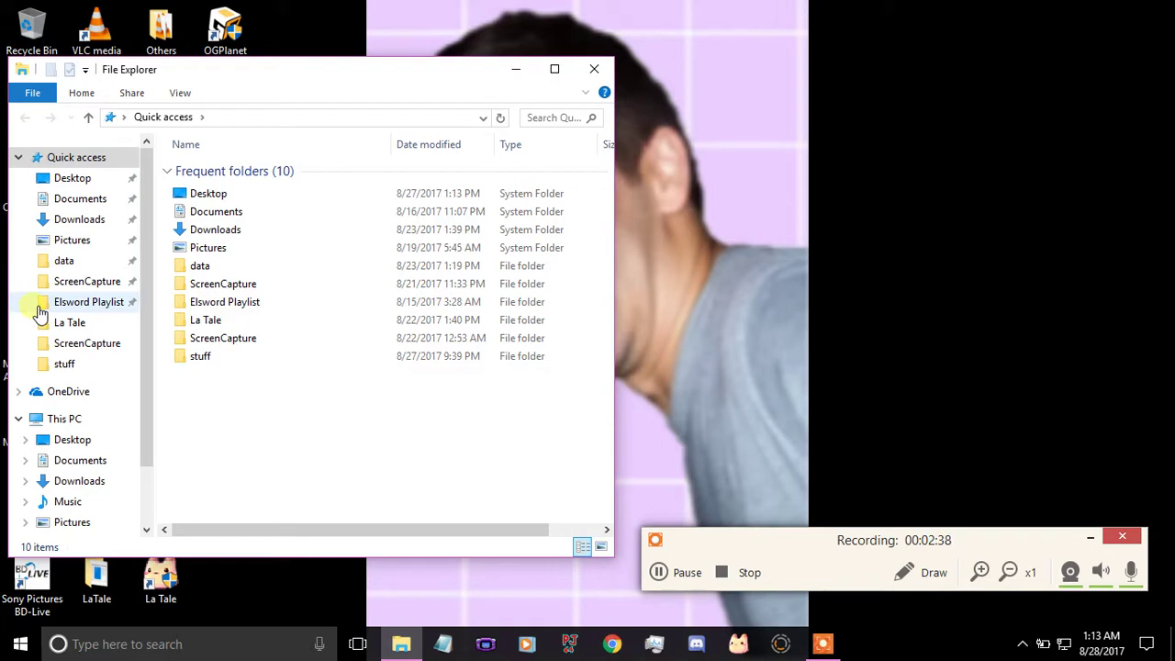
left_click(72, 267)
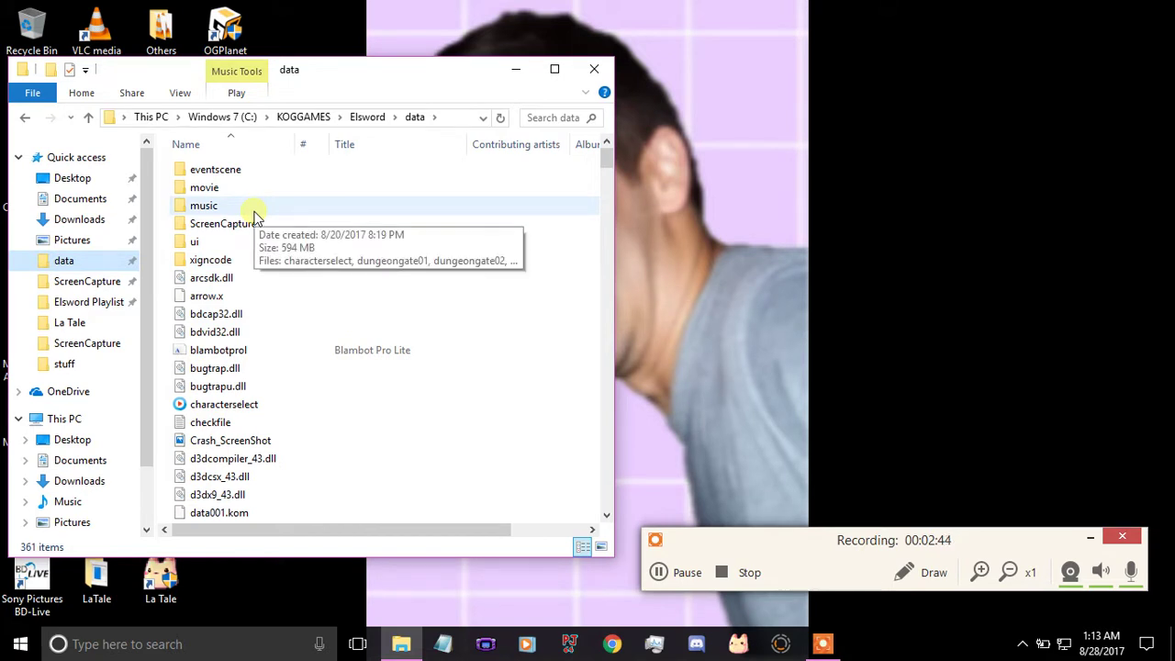
left_click(231, 123)
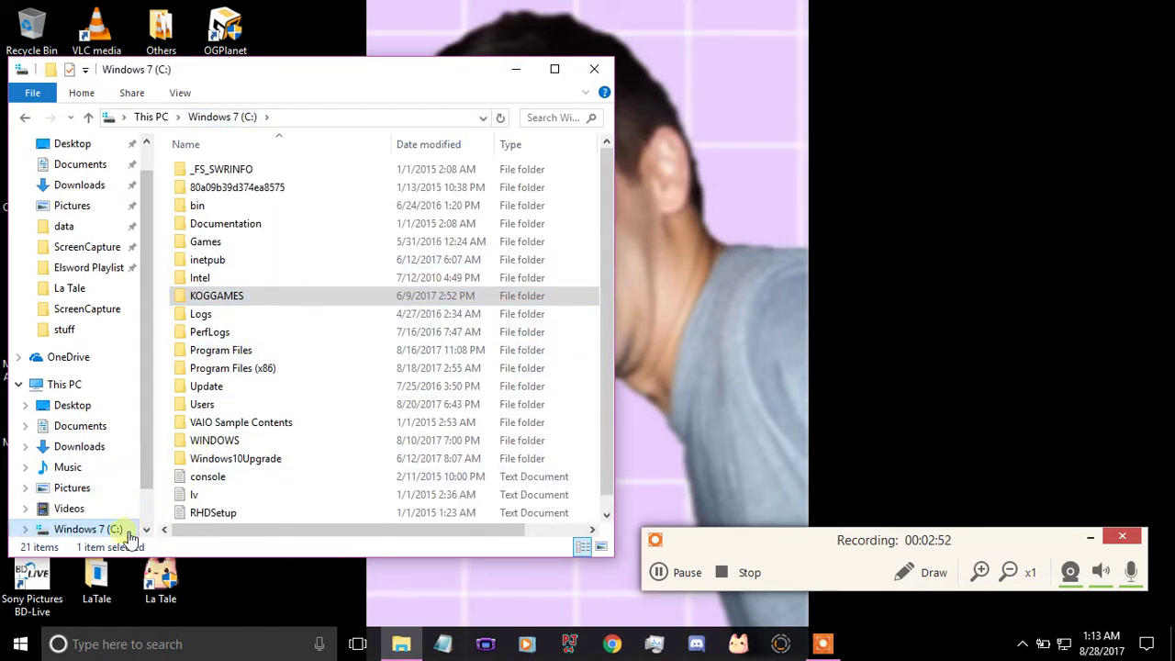
scroll(105, 527, "down", 1)
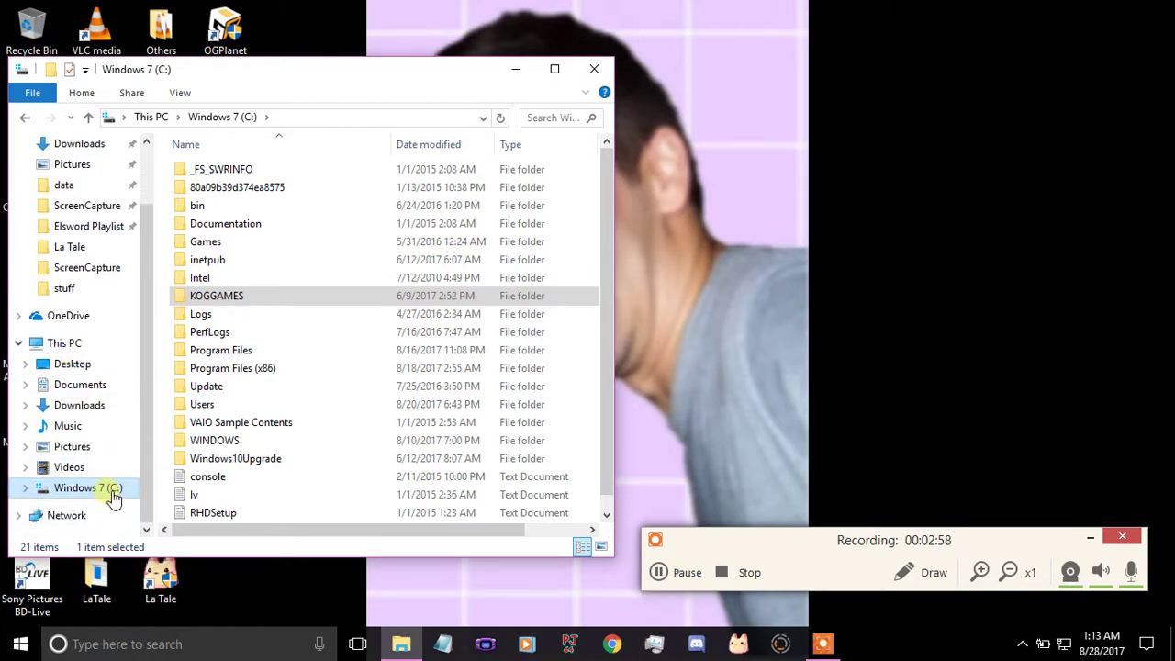
- Open the music folder inside KOGGAMES > Elsword > data on the C: drive
left_click(243, 299)
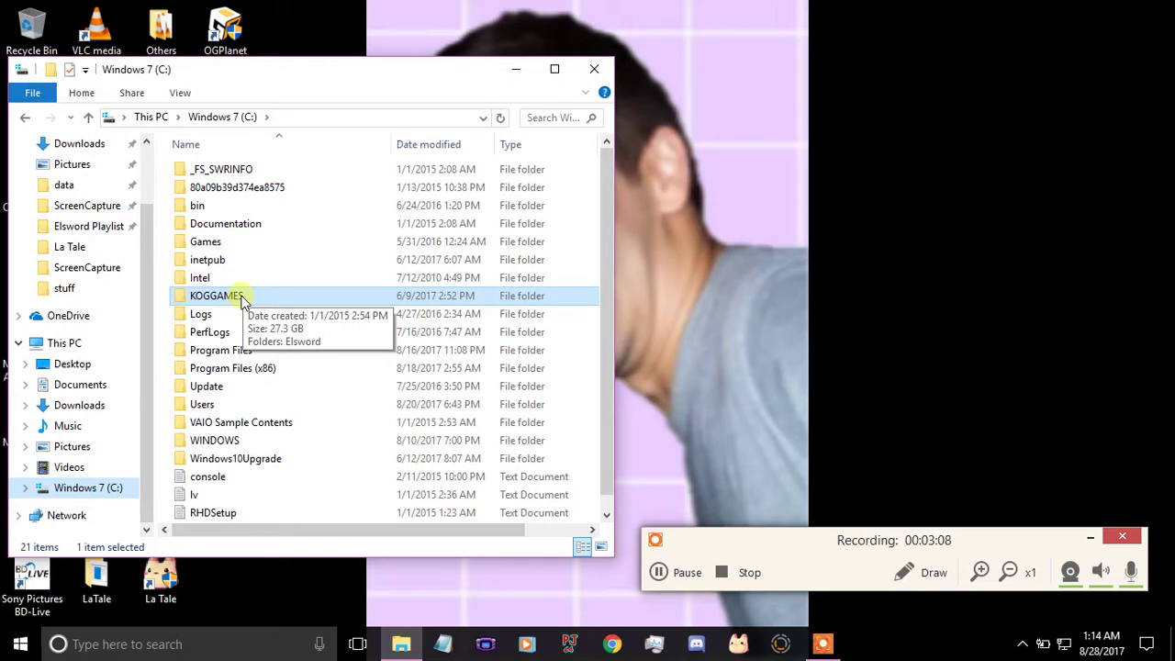
double_click(240, 297)
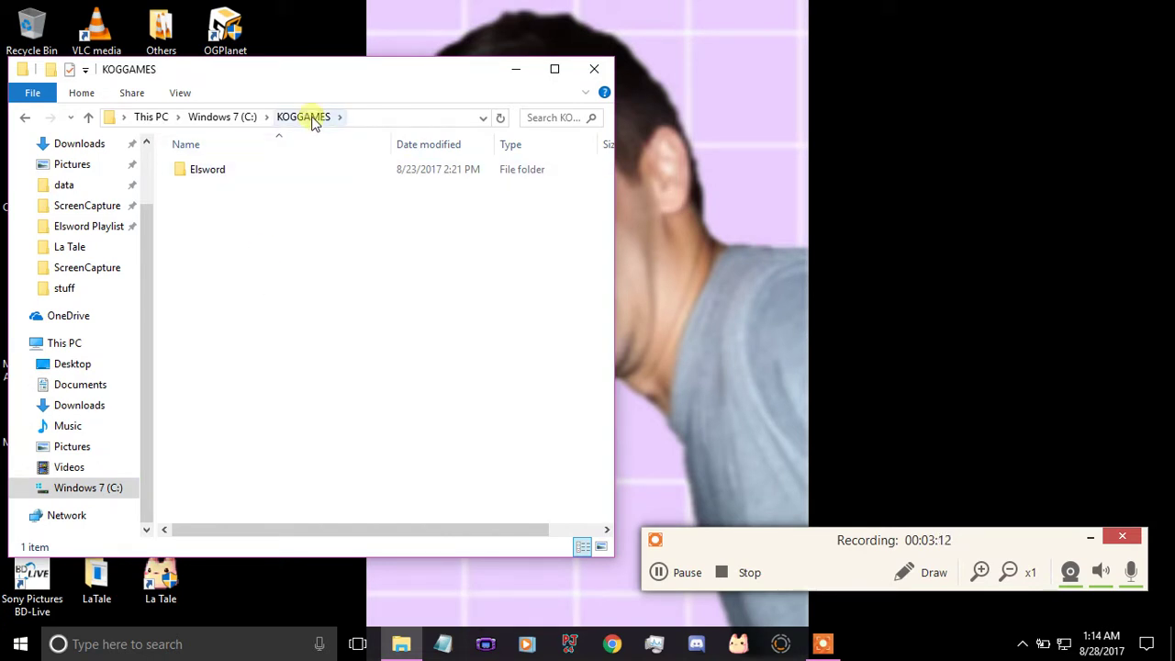
left_click(310, 177)
double_click(311, 177)
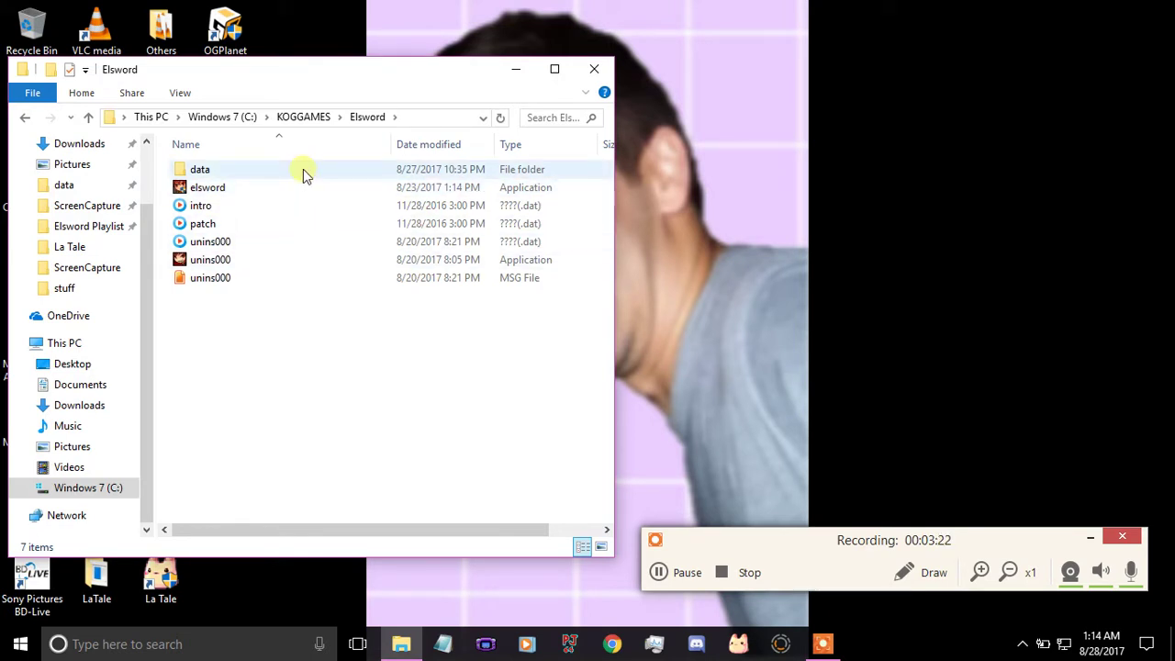
double_click(303, 169)
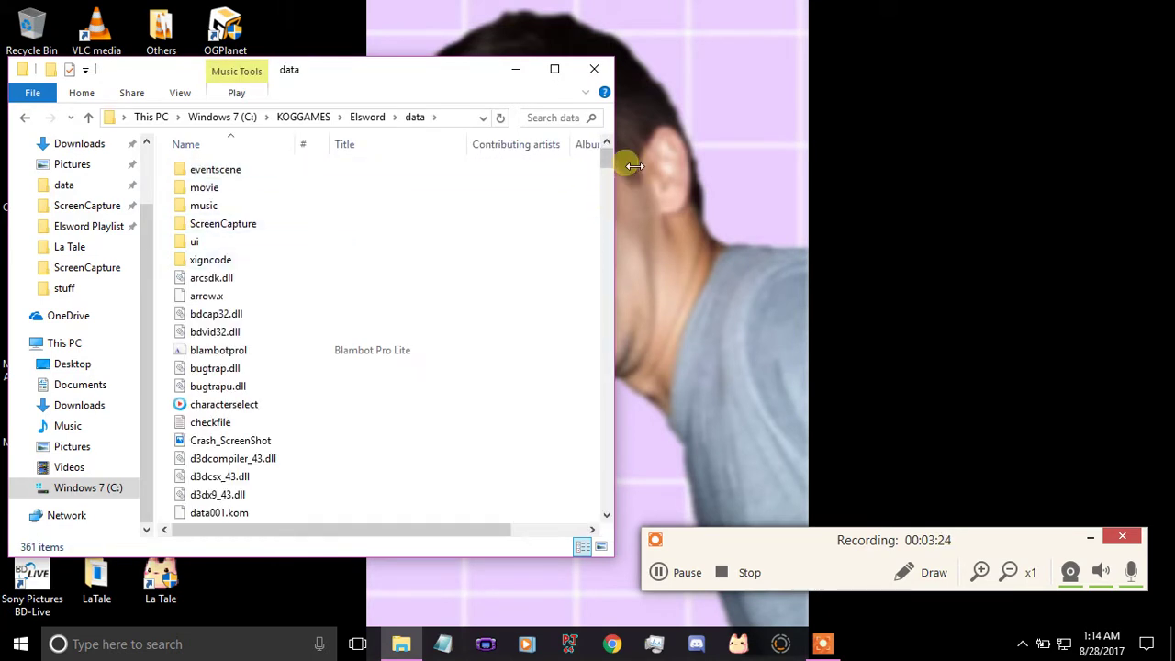
left_click_drag(607, 157, 584, 152)
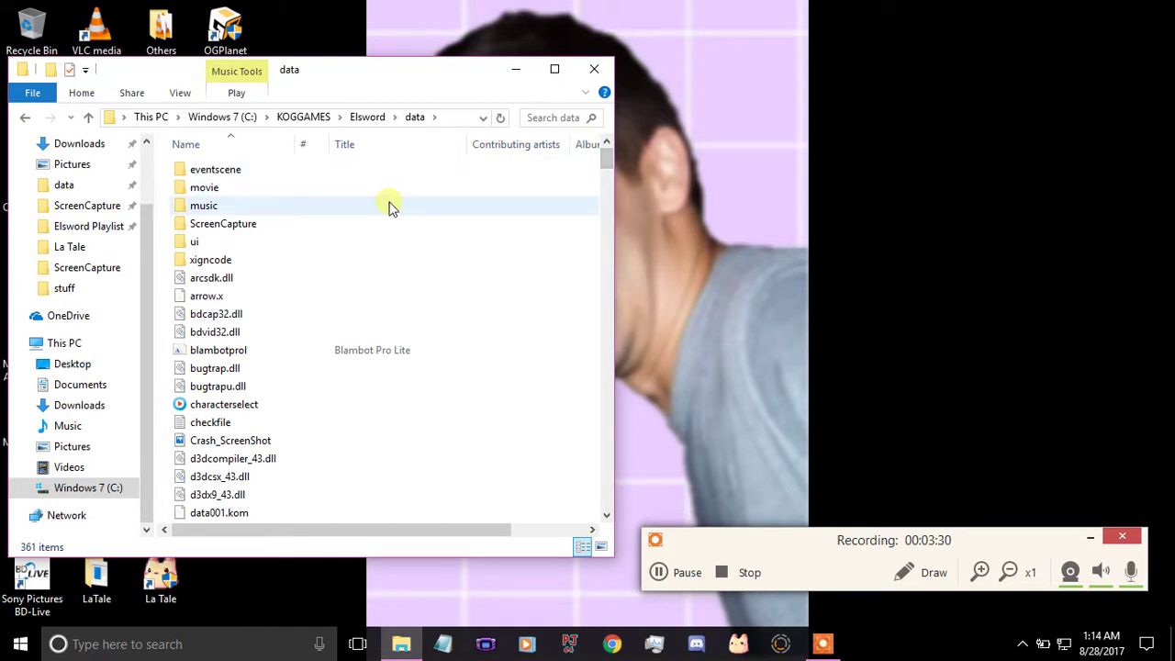
double_click(326, 207)
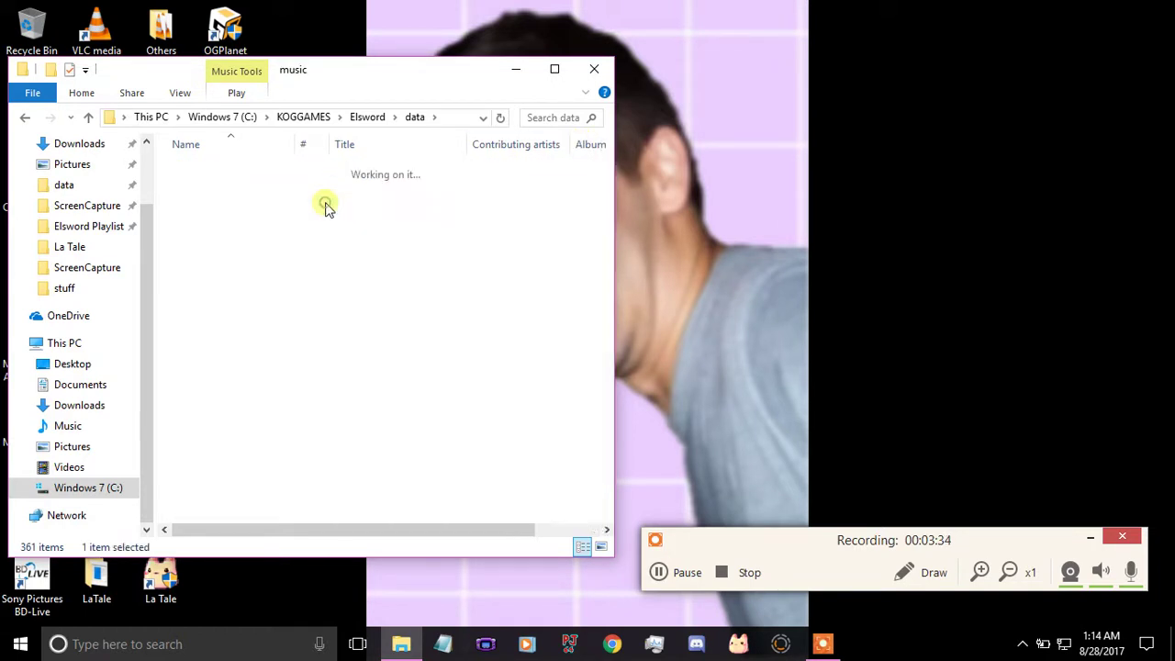
- Move the music folder window aside and open the desktop folder derp in a second window beside it
left_click_drag(348, 85, 903, 46)
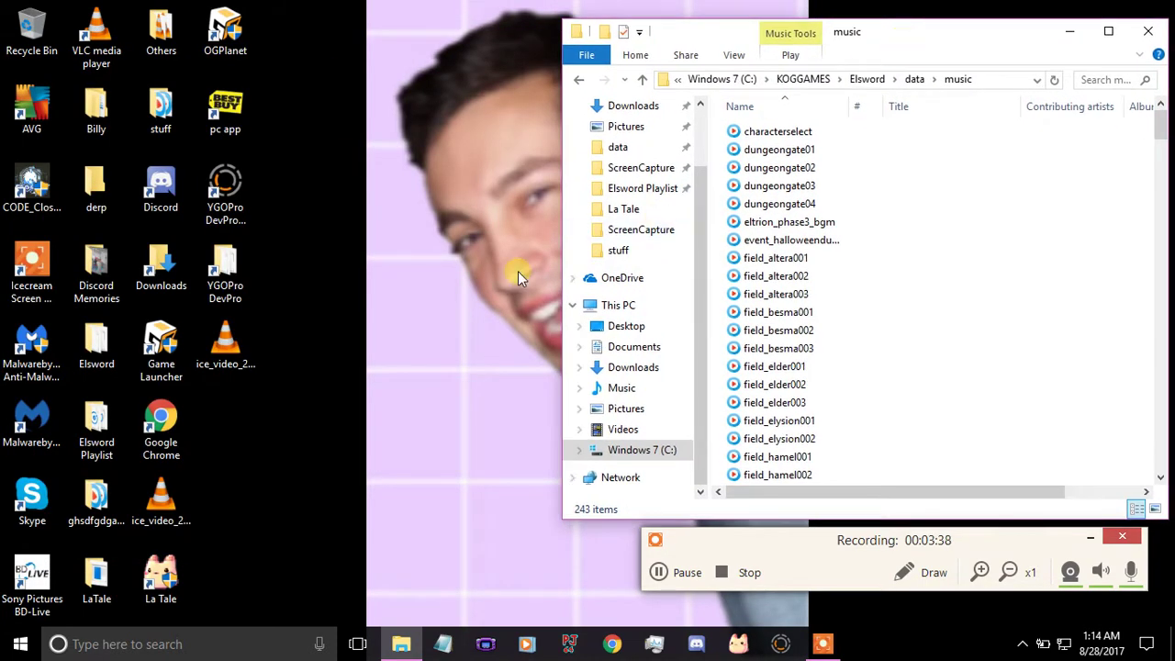
double_click(104, 193)
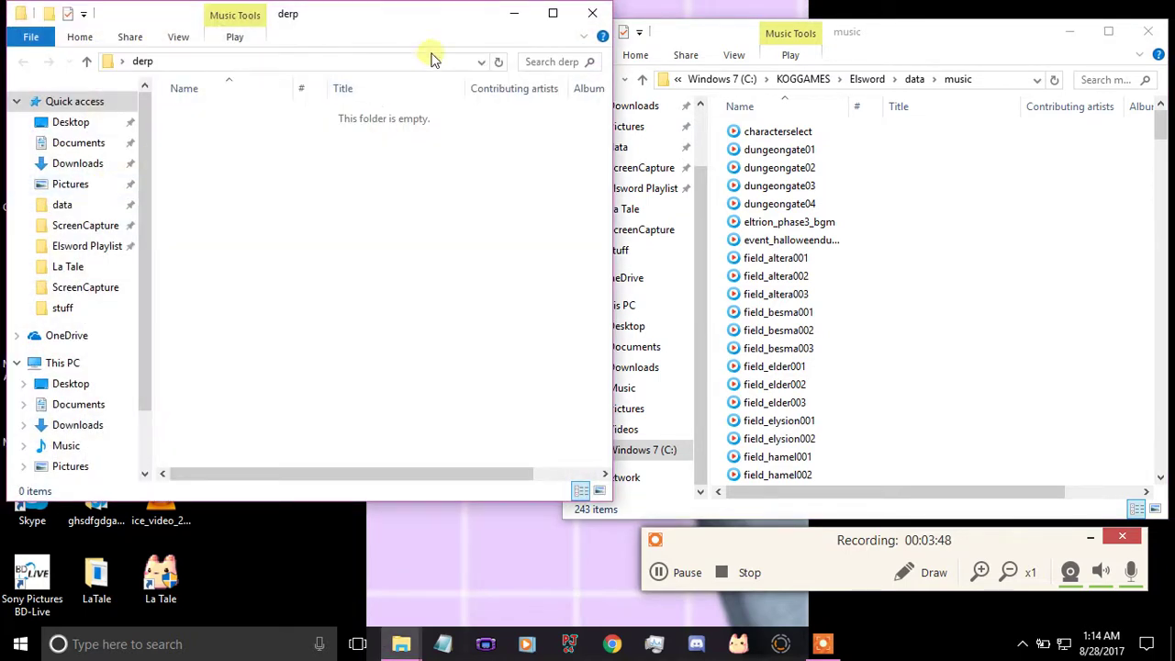
left_click_drag(421, 13, 427, 32)
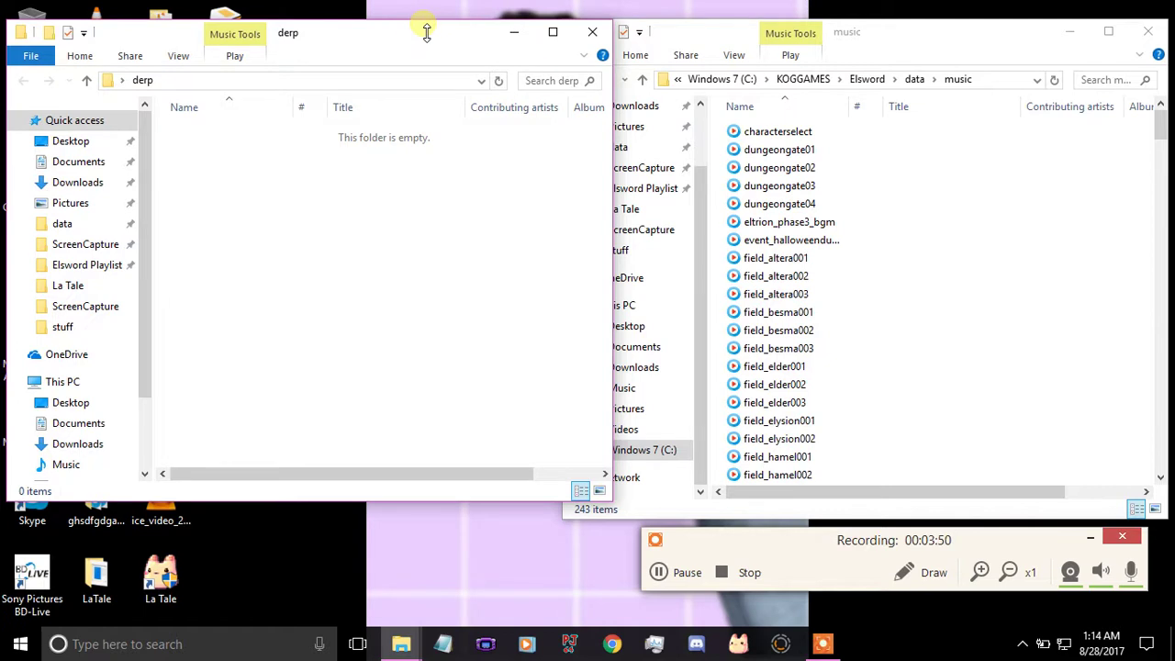
- Copy all files from the Elsword music folder into the derp folder
left_click(723, 393)
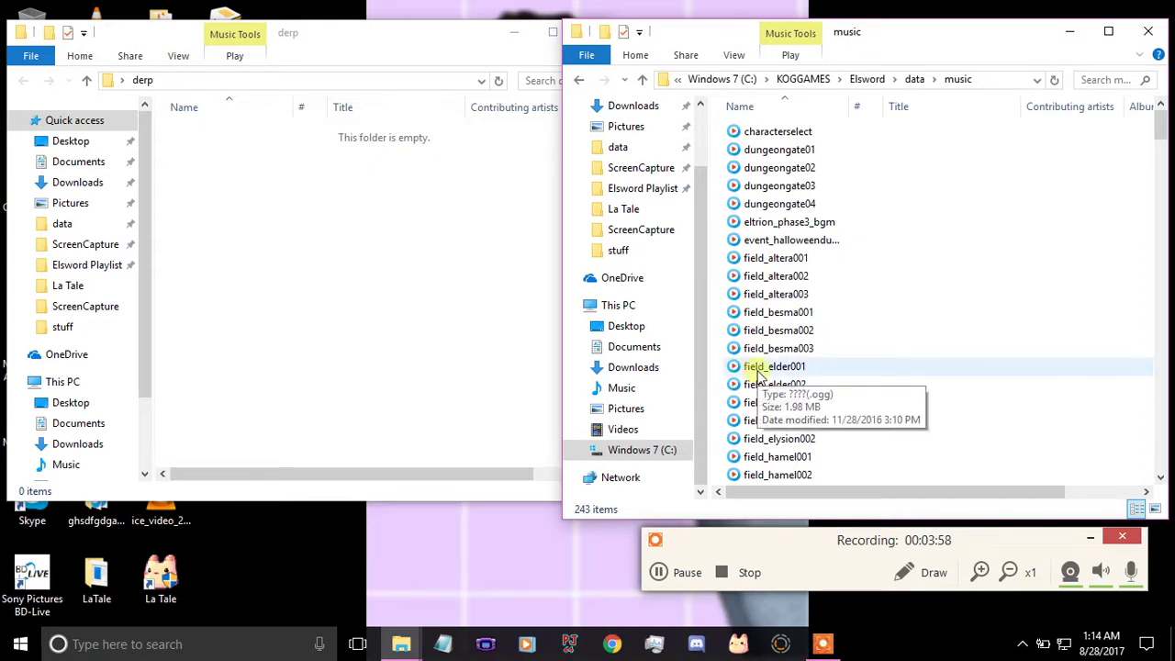
left_click(758, 372)
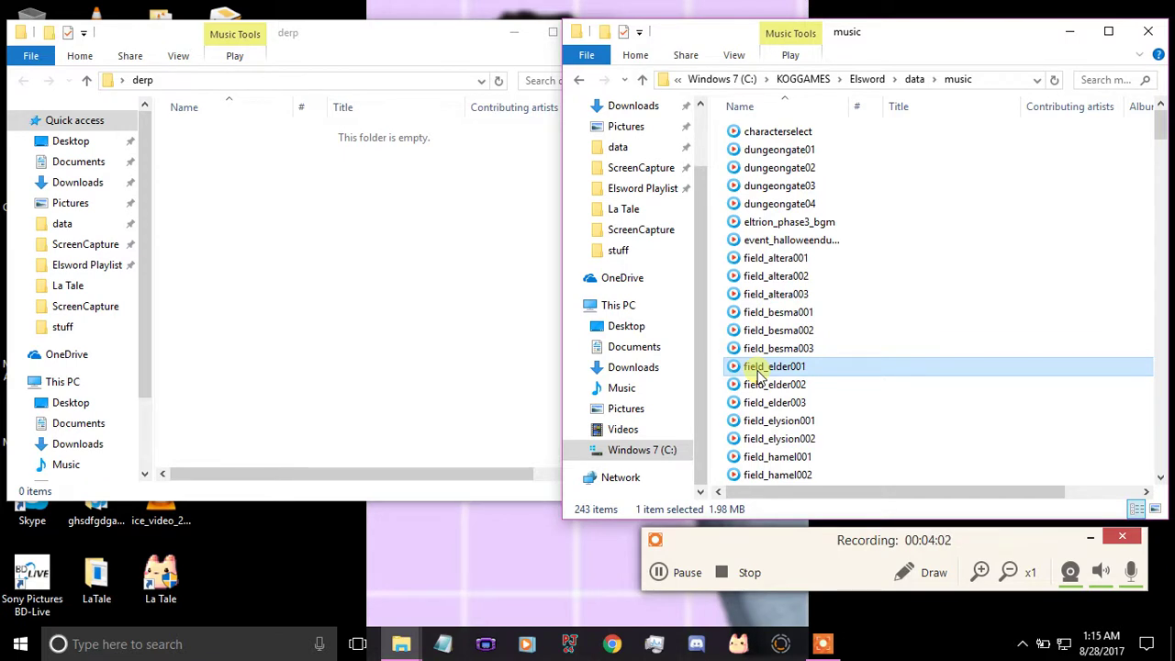
key("ctrl+a")
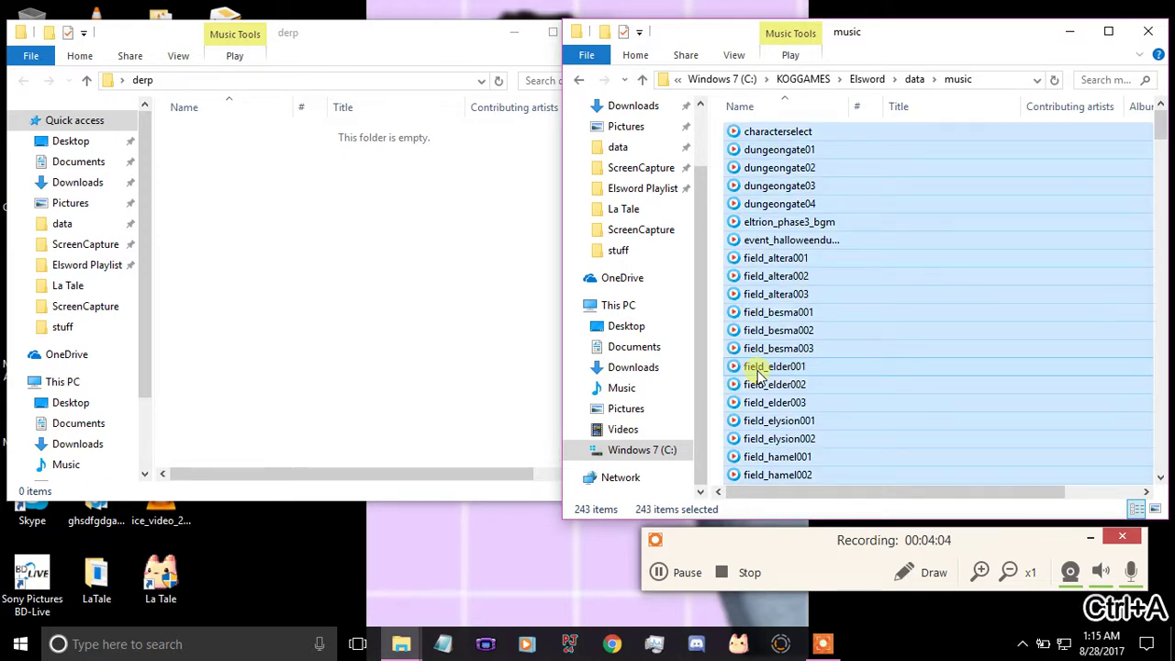
key("ctrl+c")
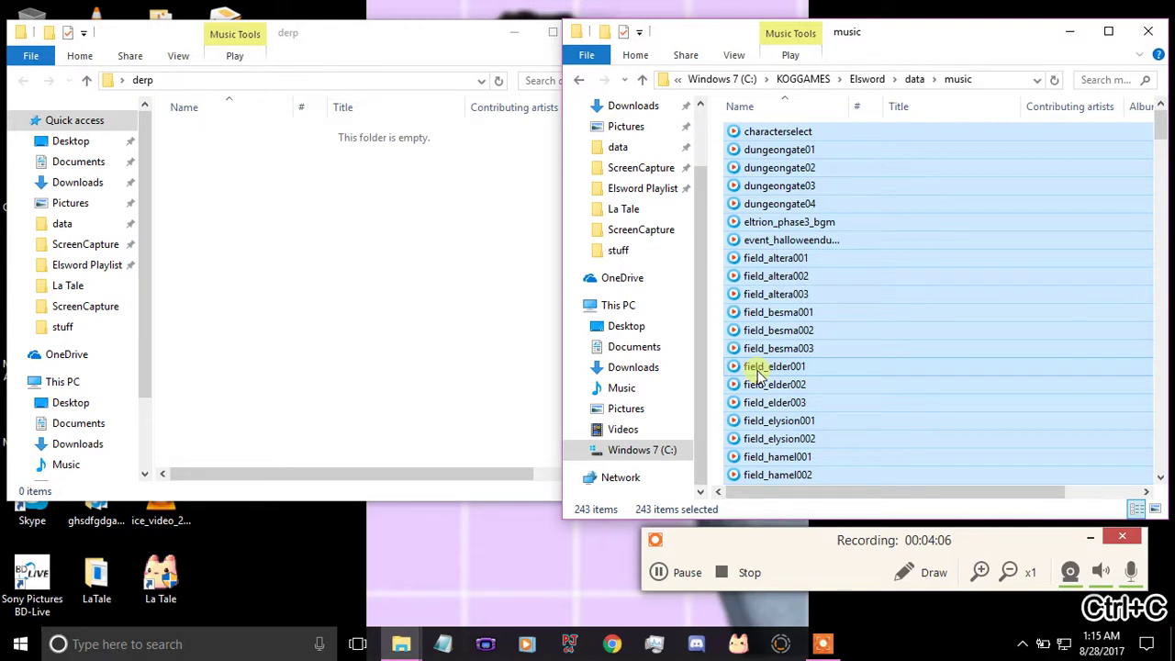
left_click(388, 299)
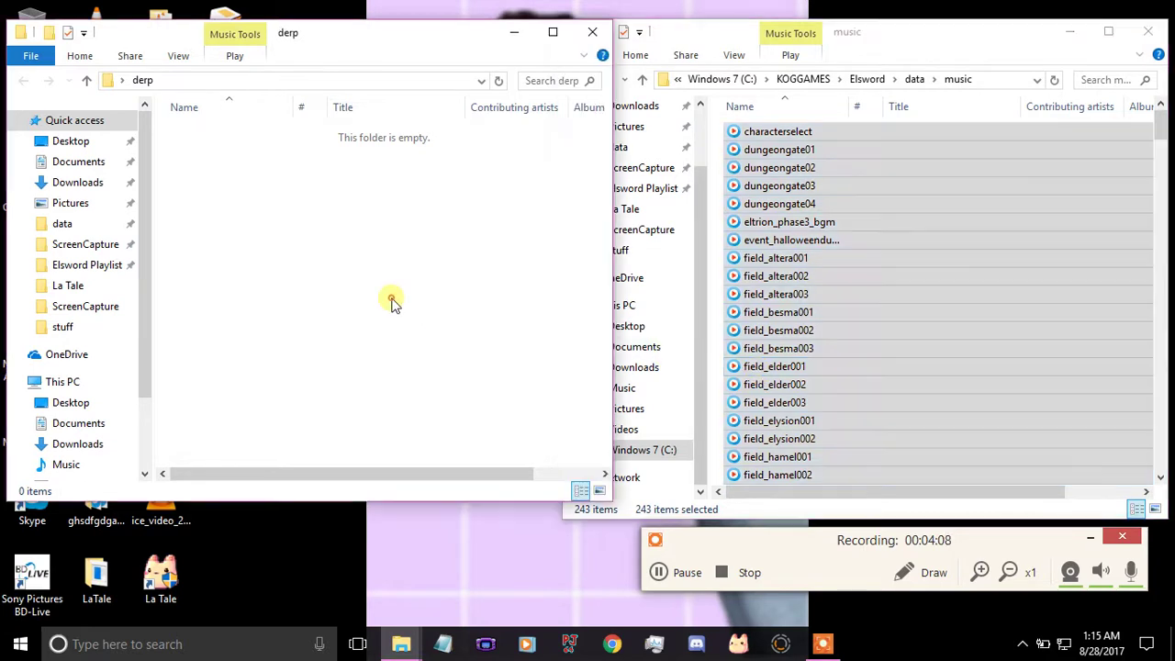
right_click(389, 299)
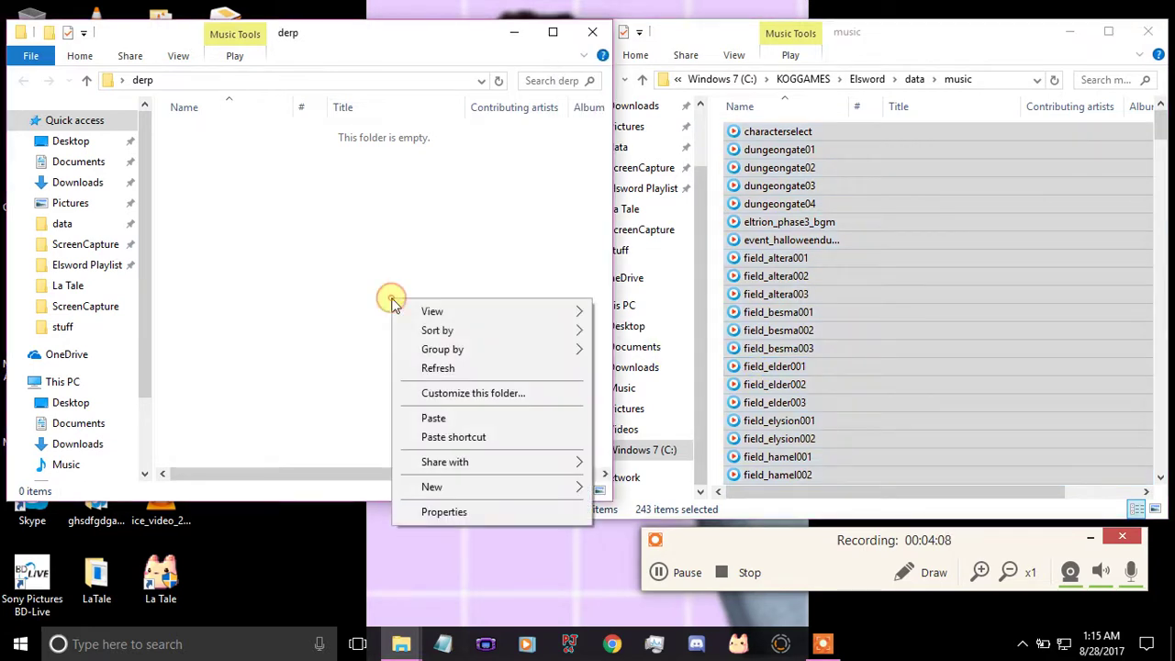
left_click(448, 419)
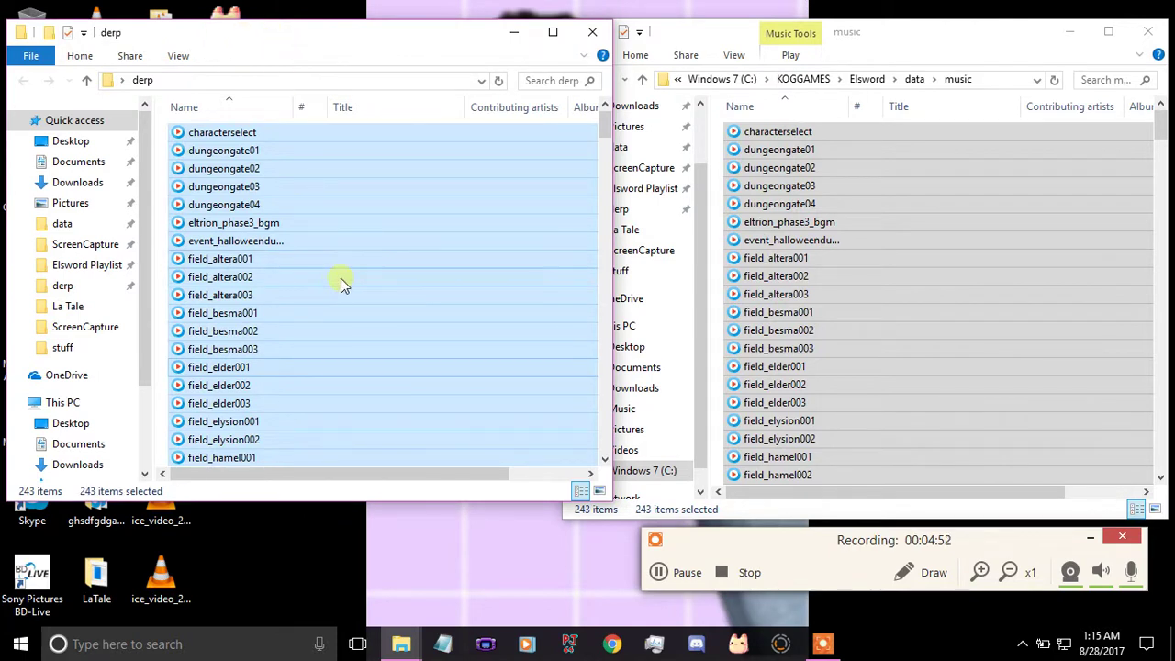
- Remove the derp and Elsword Playlist folders from Quick access
right_click(92, 290)
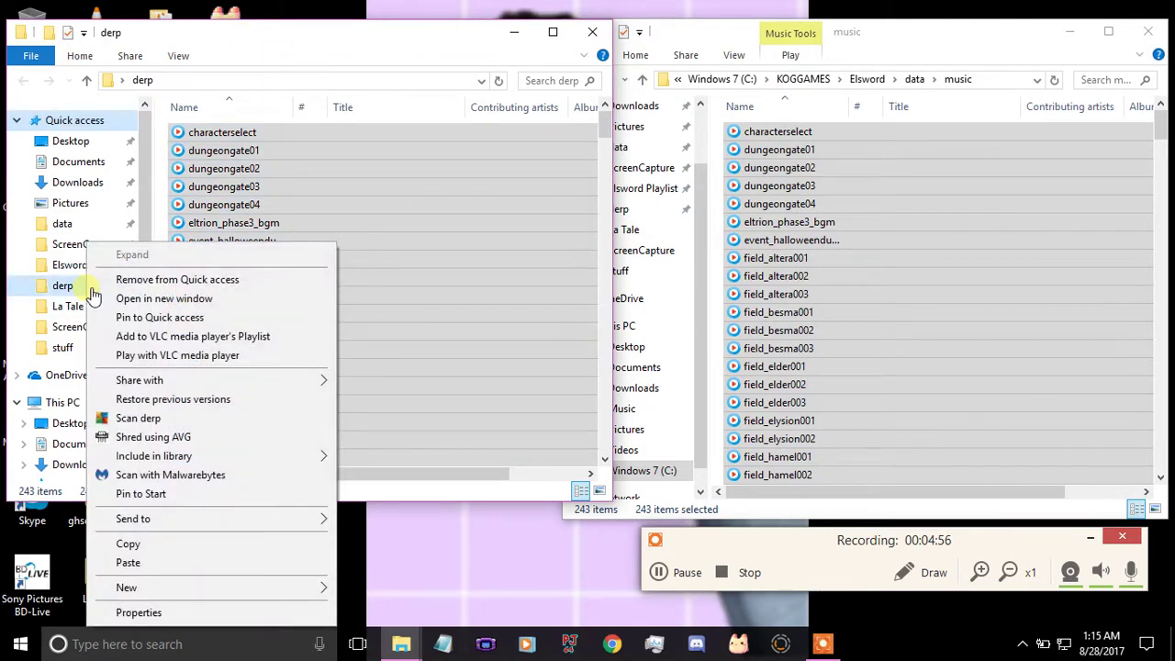
left_click(118, 282)
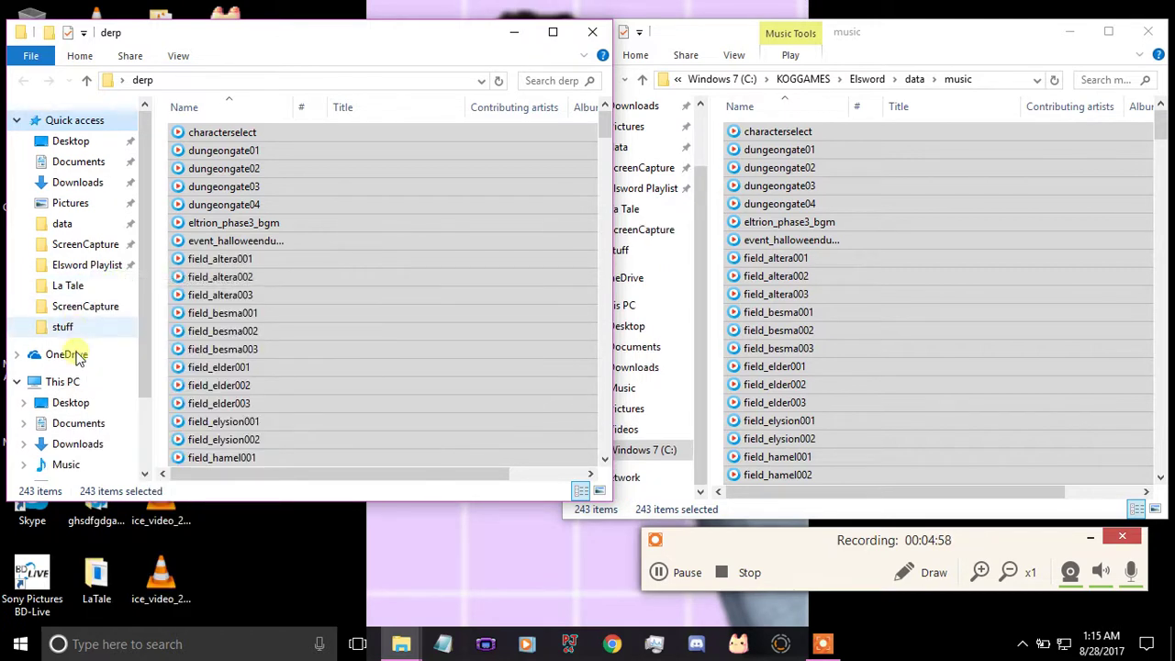
right_click(110, 266)
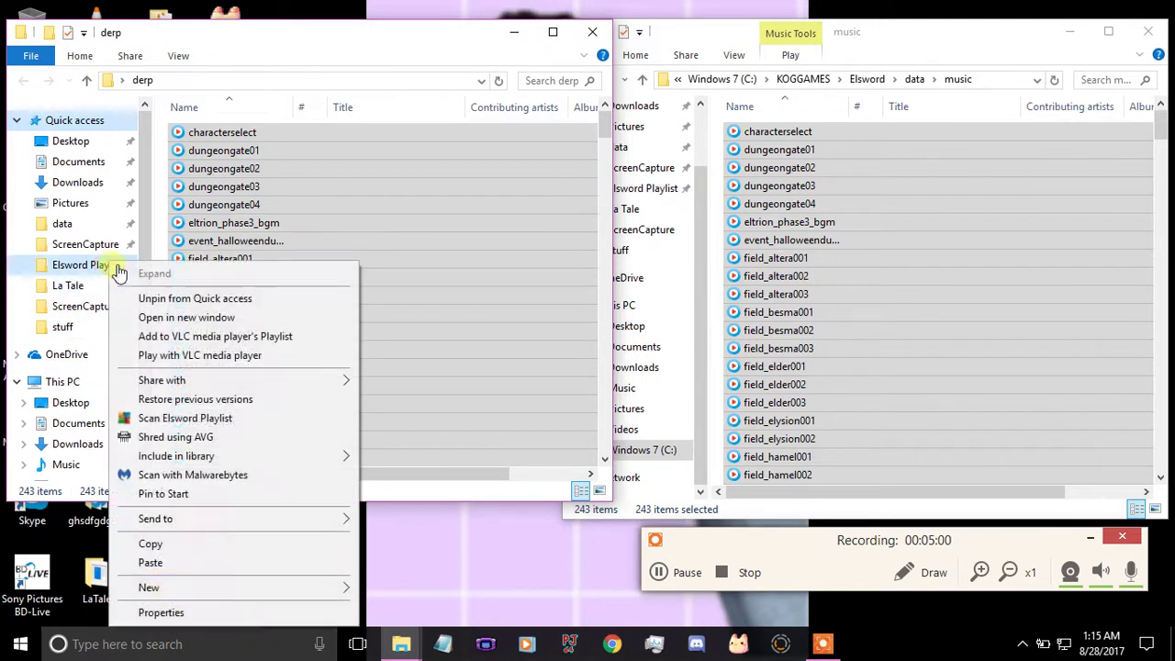
left_click(166, 299)
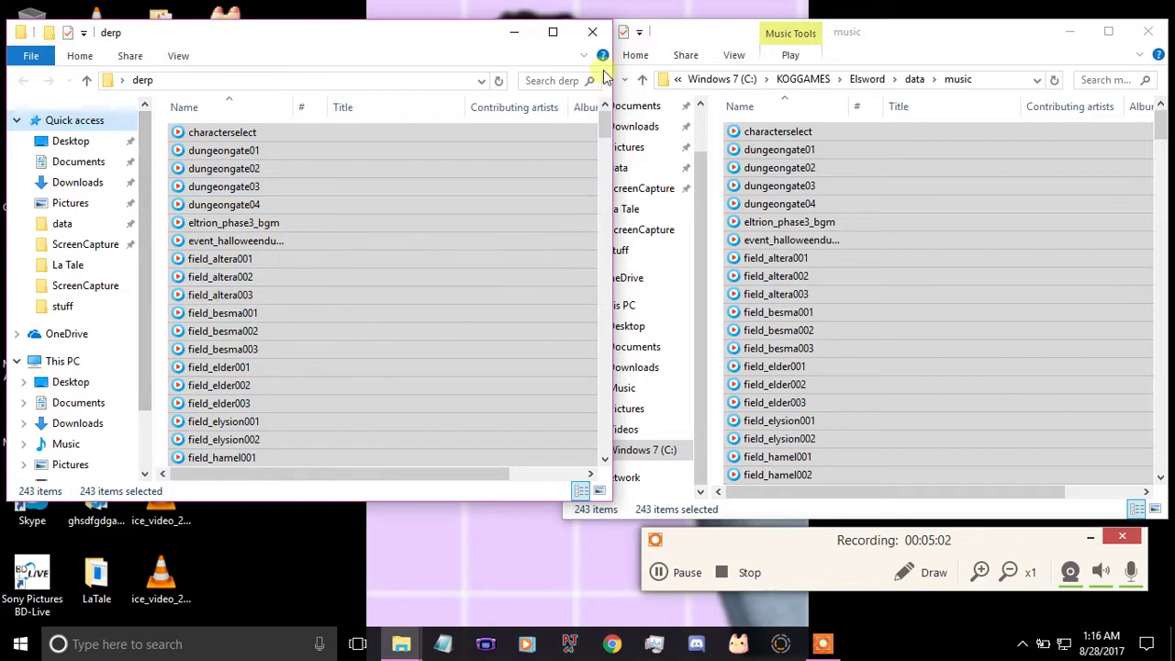
- Look through the copied music files in the derp folder and close both folder windows
scroll(410, 329, "down", 9)
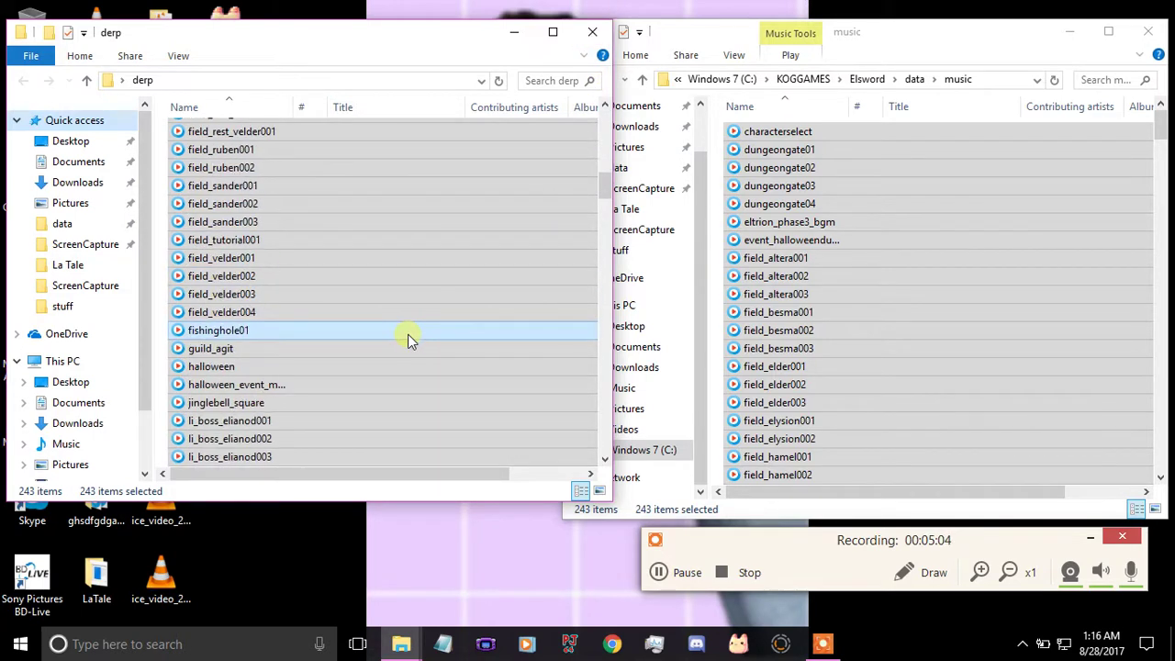
left_click(408, 334)
scroll(404, 356, "down", 8)
scroll(404, 358, "down", 20)
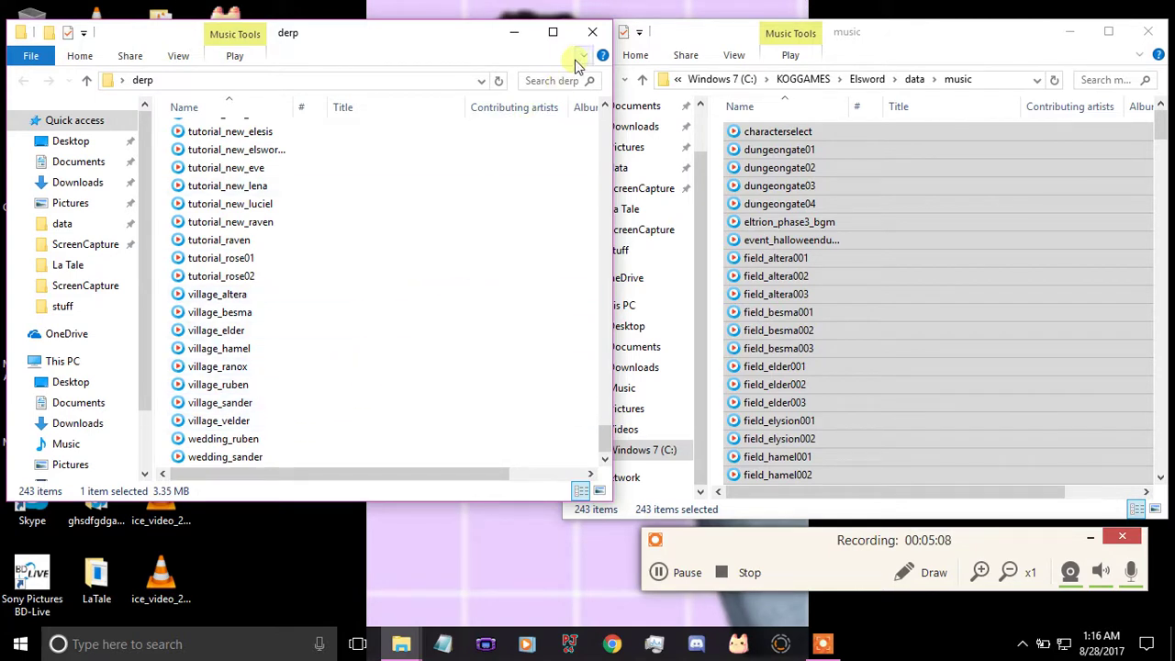
left_click(592, 34)
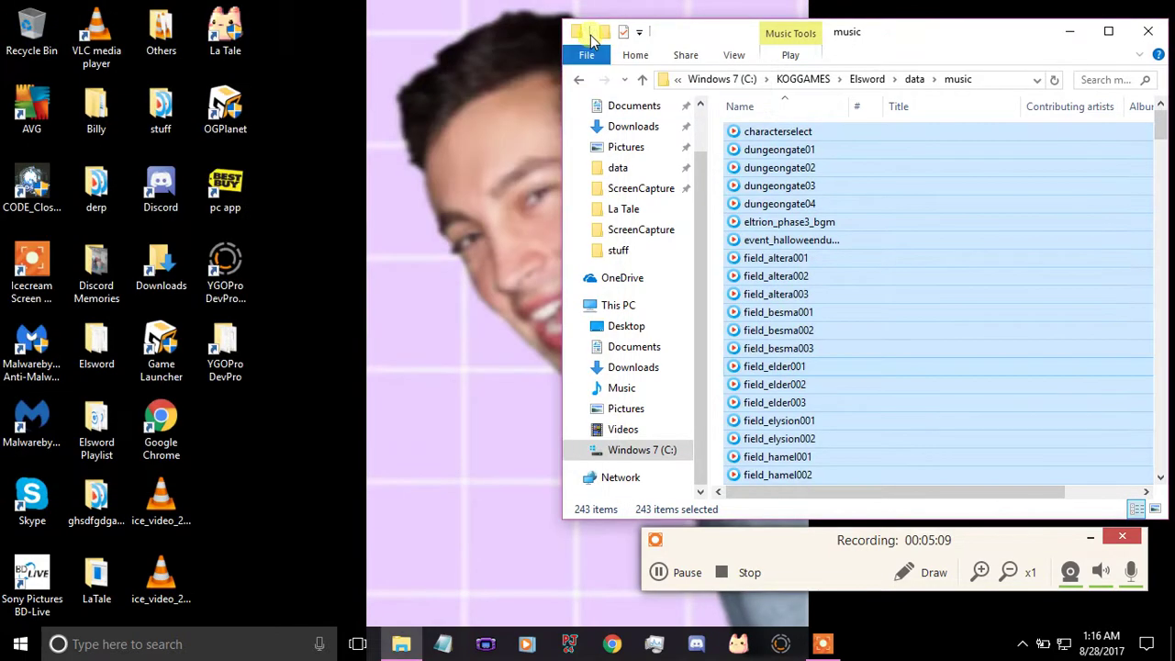
left_click(479, 306)
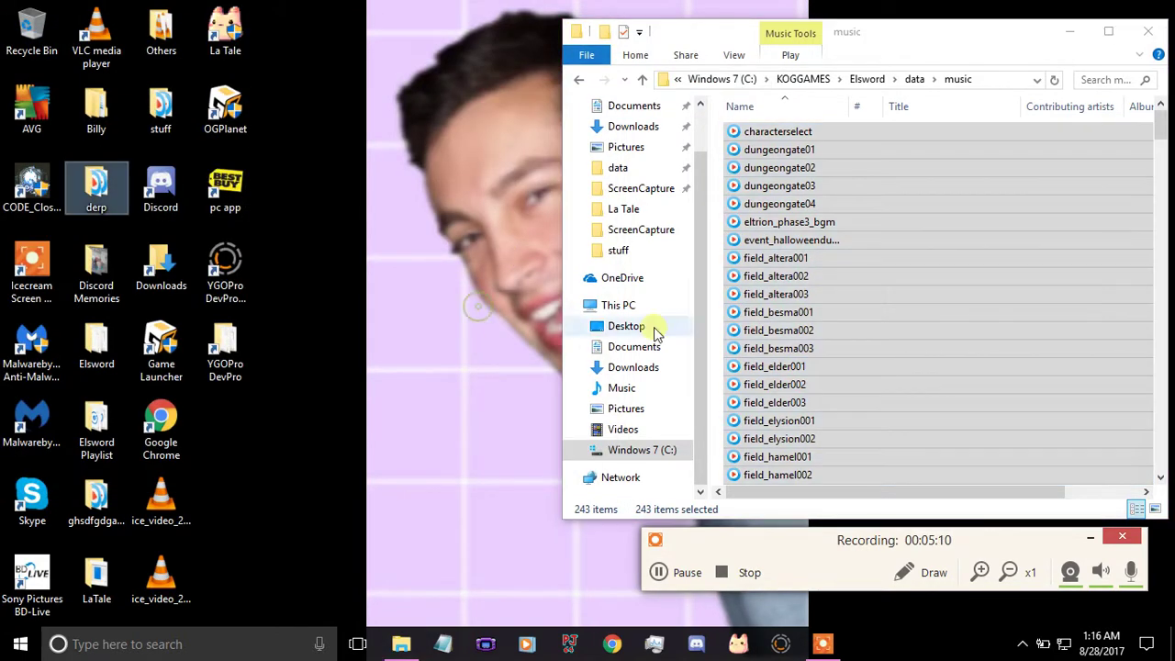
left_click(713, 310)
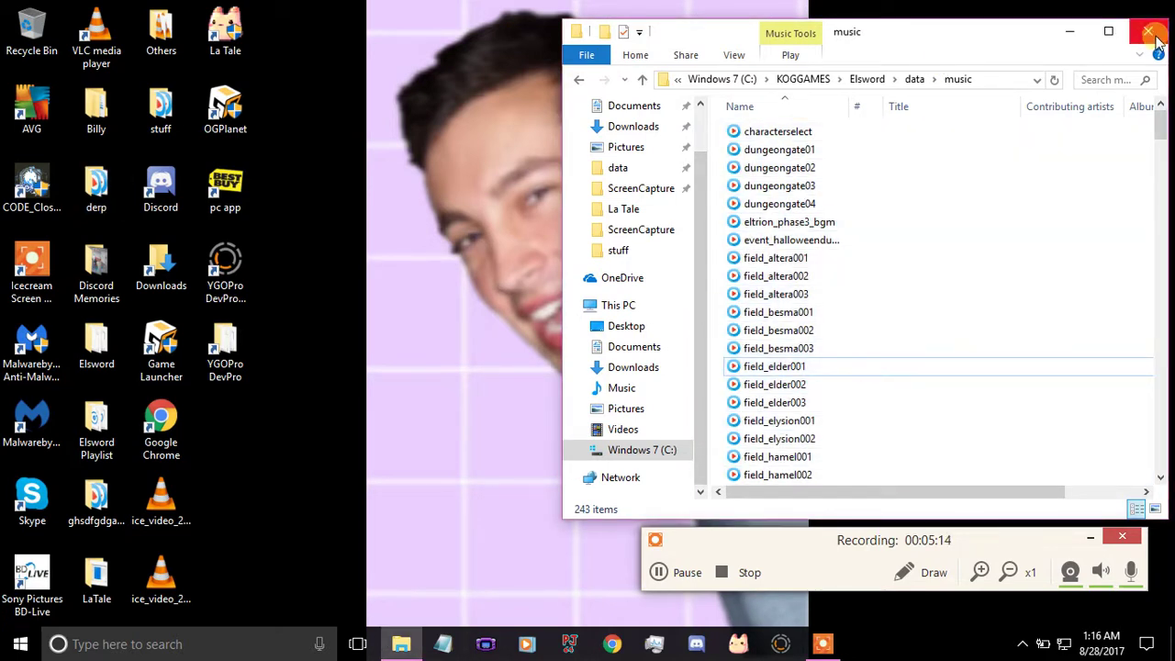
left_click(1149, 33)
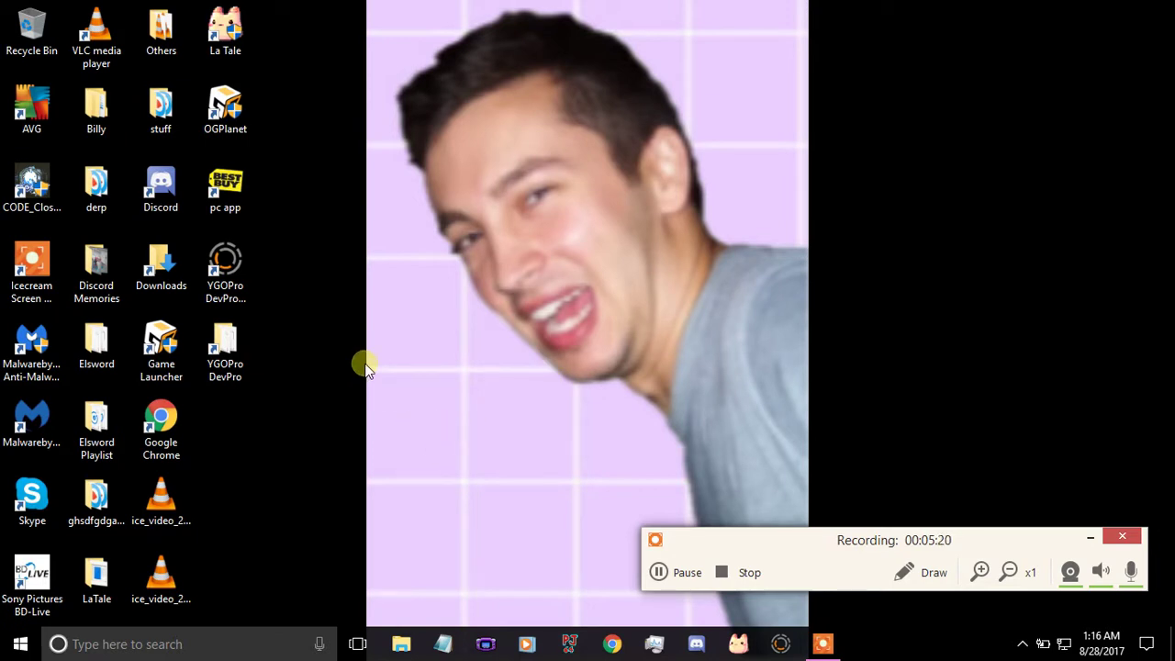
- Launch VLC media player, restore its window to a smaller size and open the media conversion file selection
double_click(113, 39)
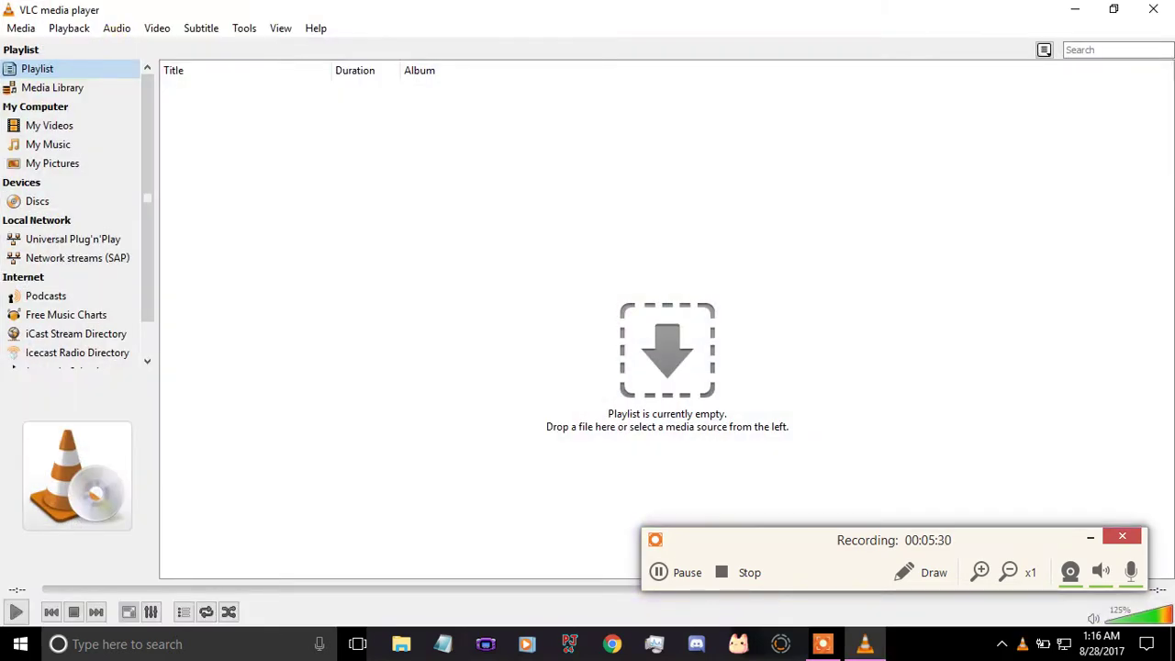
left_click(1114, 9)
left_click_drag(790, 226, 598, 89)
left_click(128, 101)
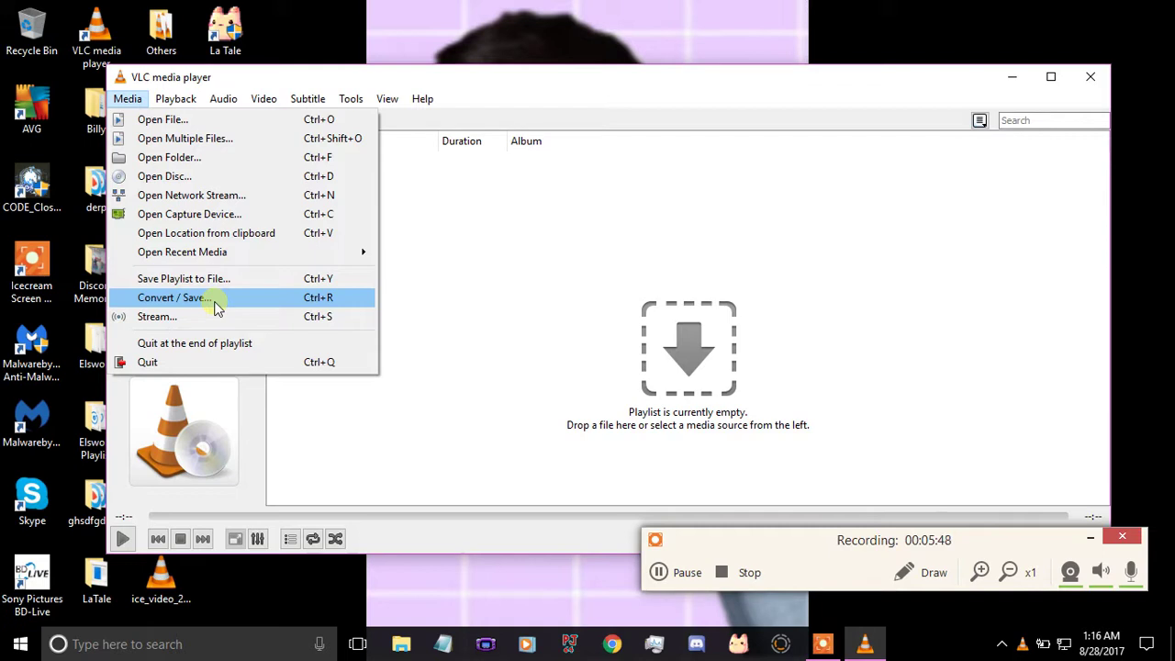
left_click(174, 298)
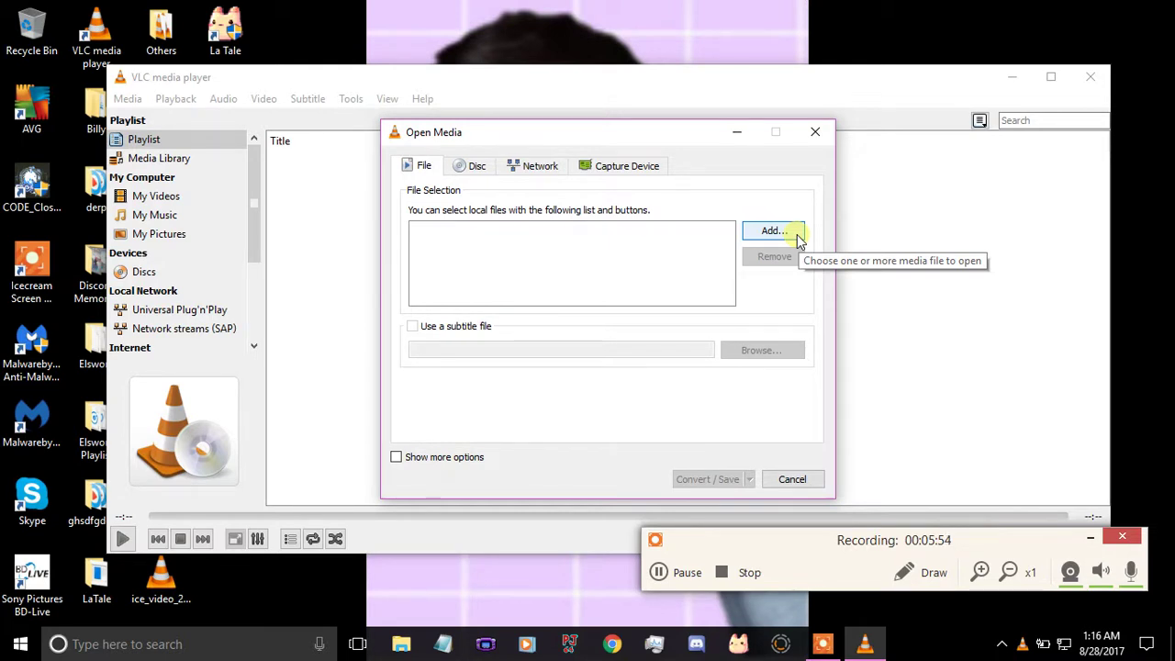
- Add the song LaTale- Belos from the Downloads folder as the file to convert
left_click(790, 234)
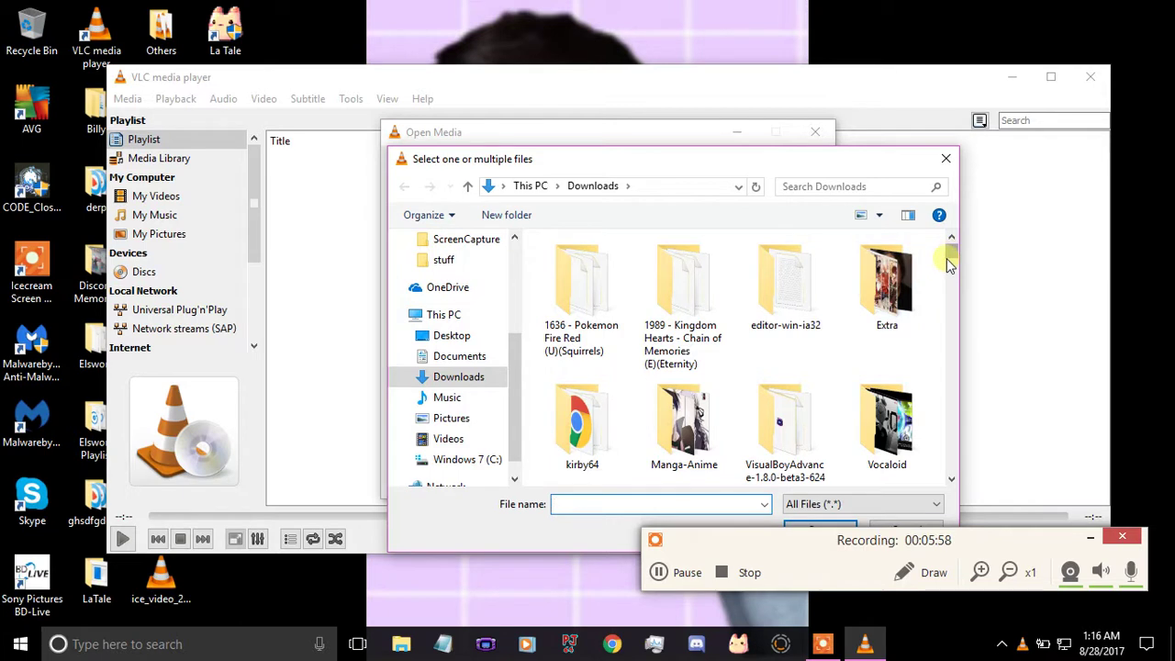
left_click(765, 504)
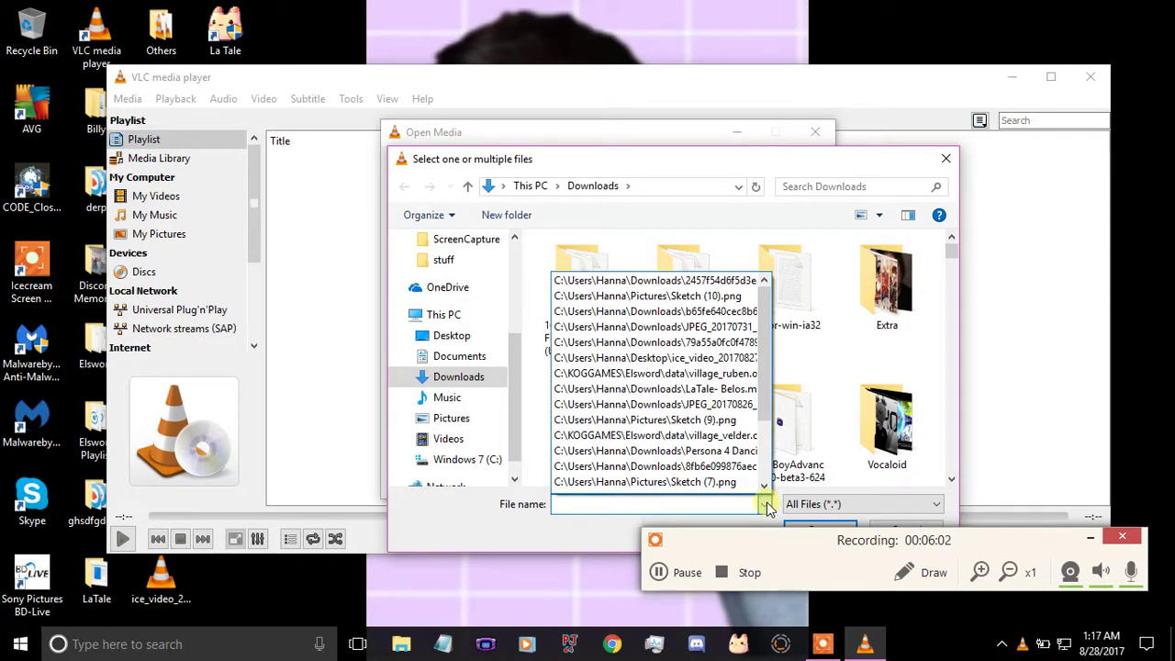
left_click(766, 505)
left_click_drag(952, 249, 950, 408)
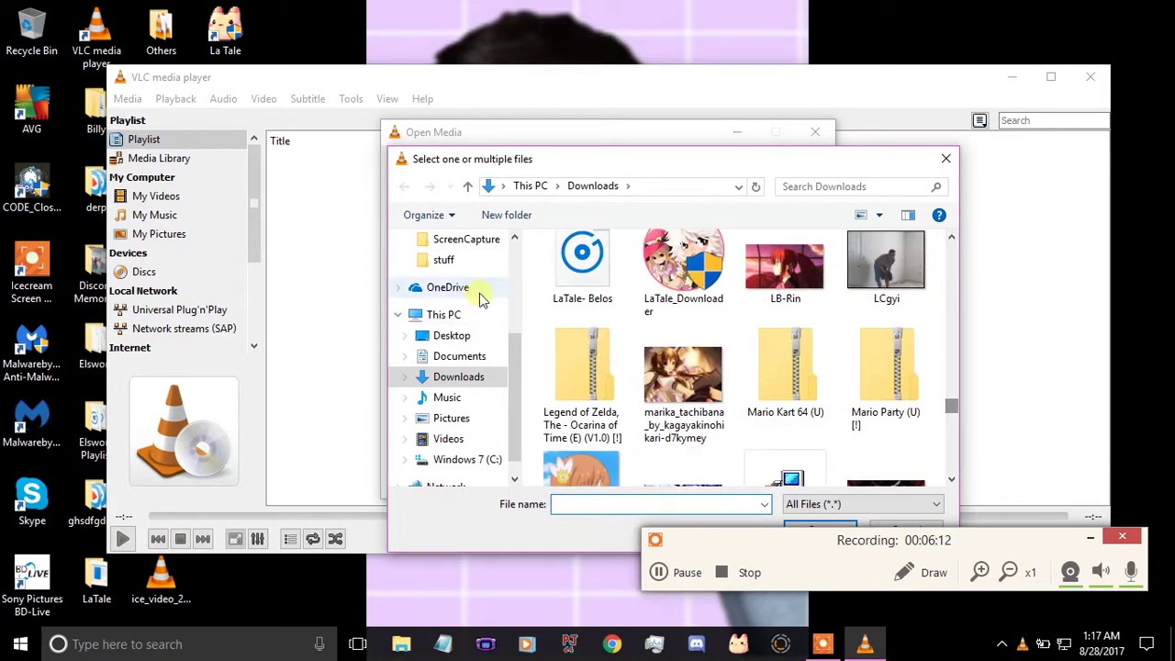
double_click(582, 284)
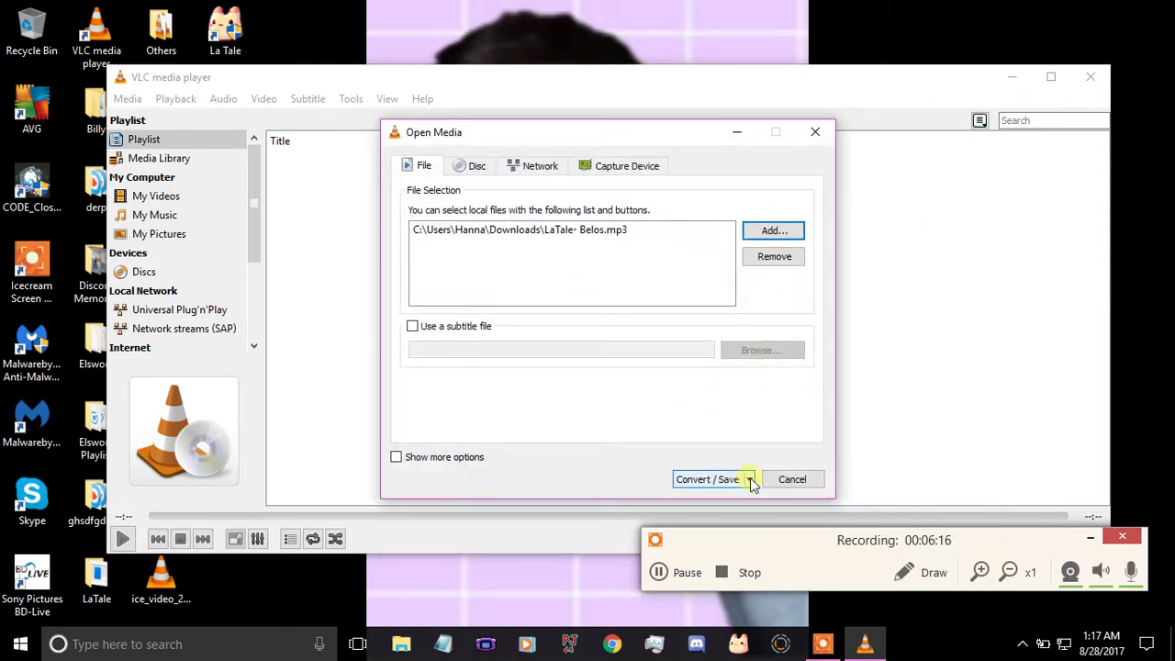
- Proceed to converting the selected song and set the conversion profile to Audio - Vorbis (OGG)
left_click(750, 481)
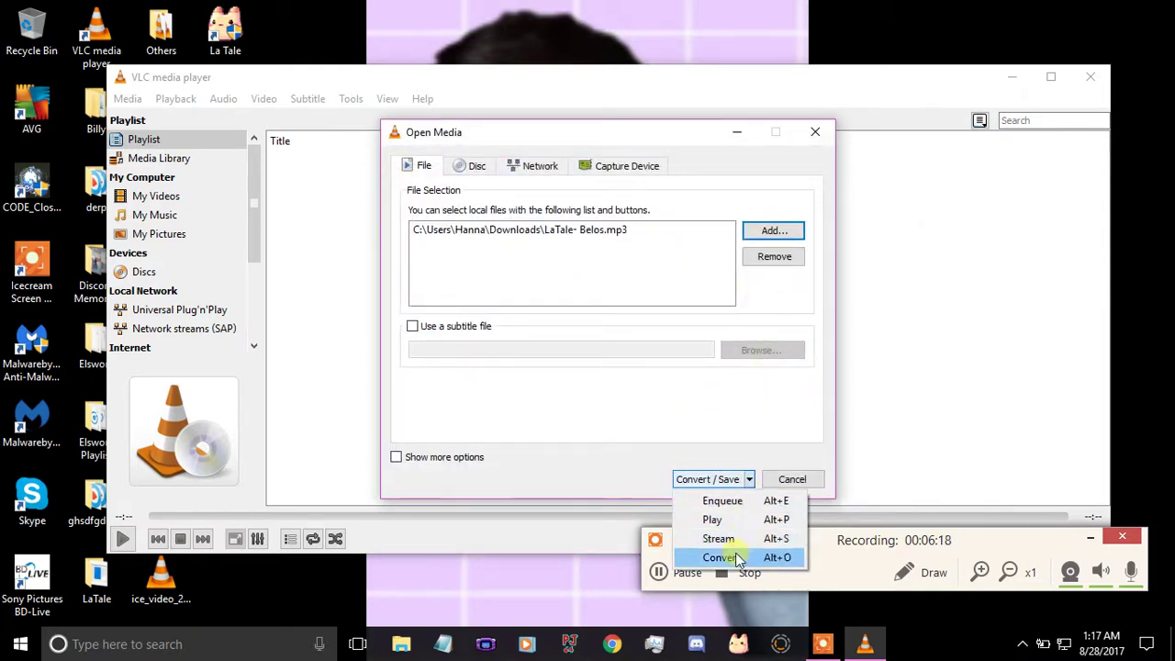
left_click(734, 558)
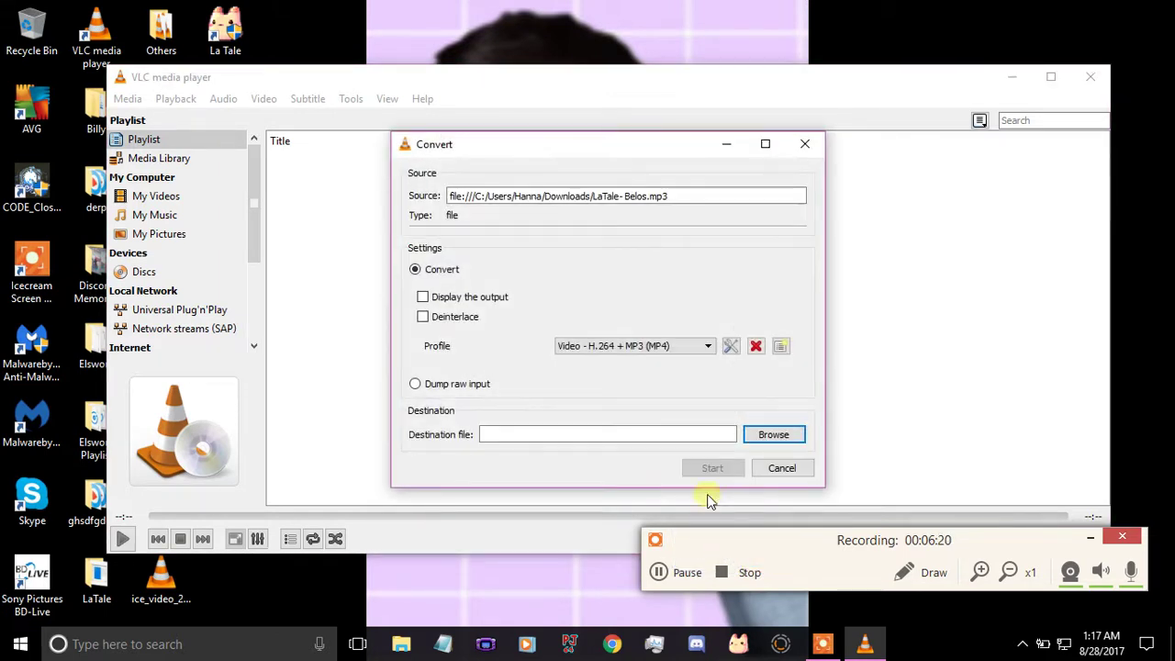
left_click(683, 352)
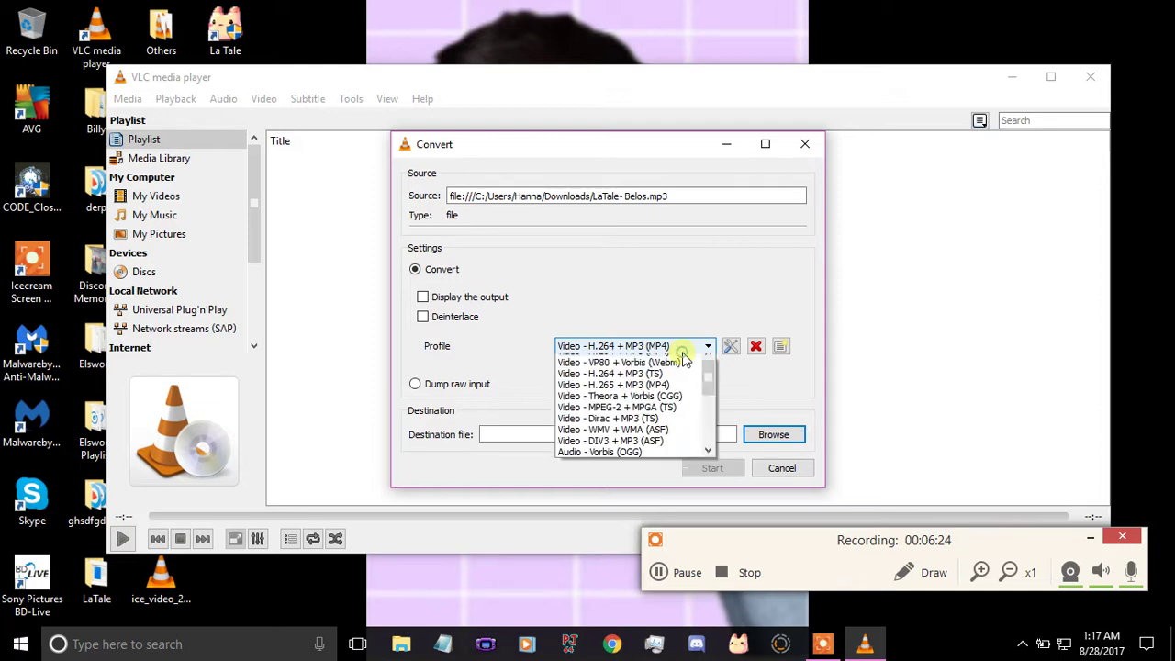
scroll(661, 424, "down", 2)
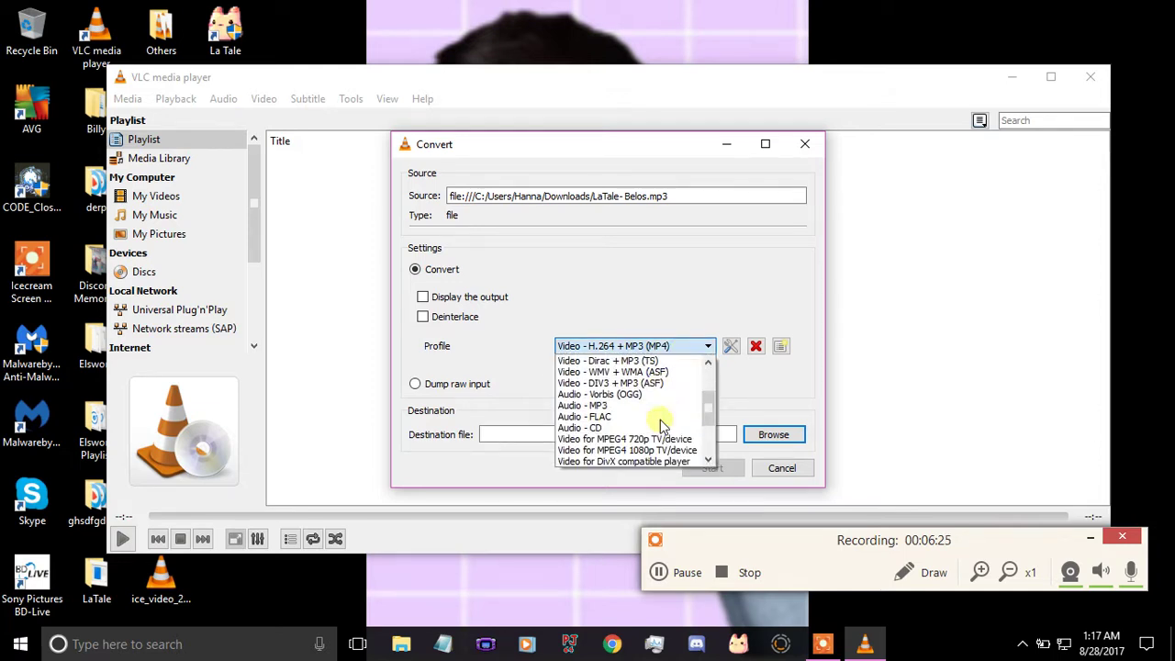
left_click(608, 399)
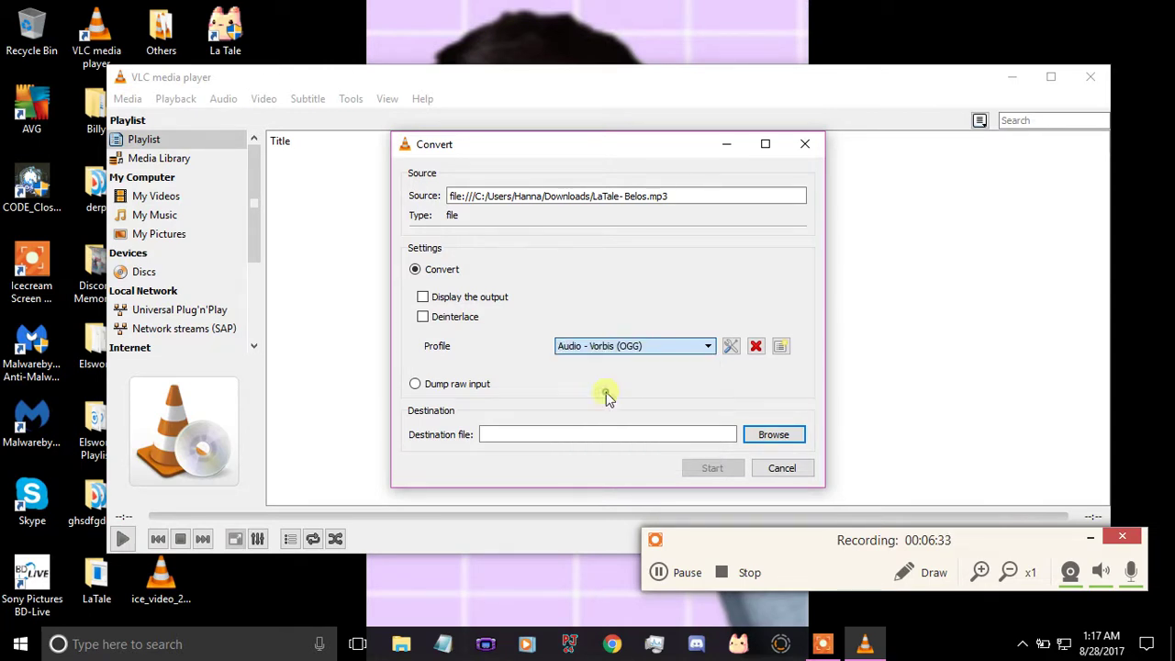
- Browse for the destination file and take the name village_ruben from the Elsword data music folder
left_click(771, 435)
scroll(480, 398, "up", 3)
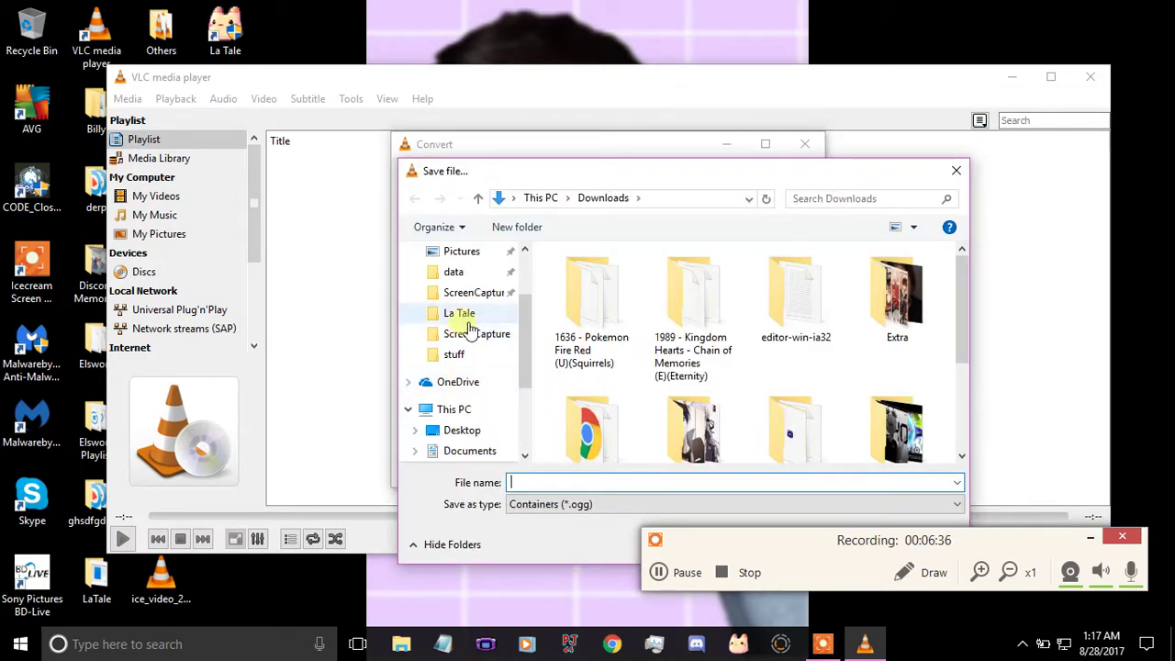
left_click(459, 272)
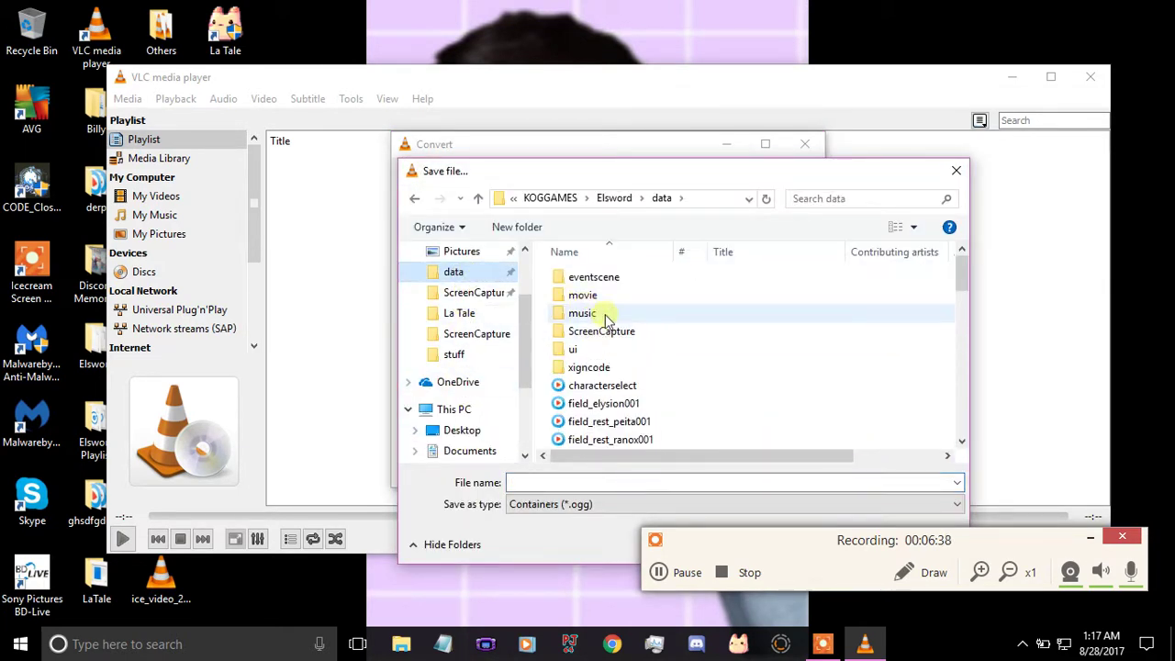
double_click(606, 315)
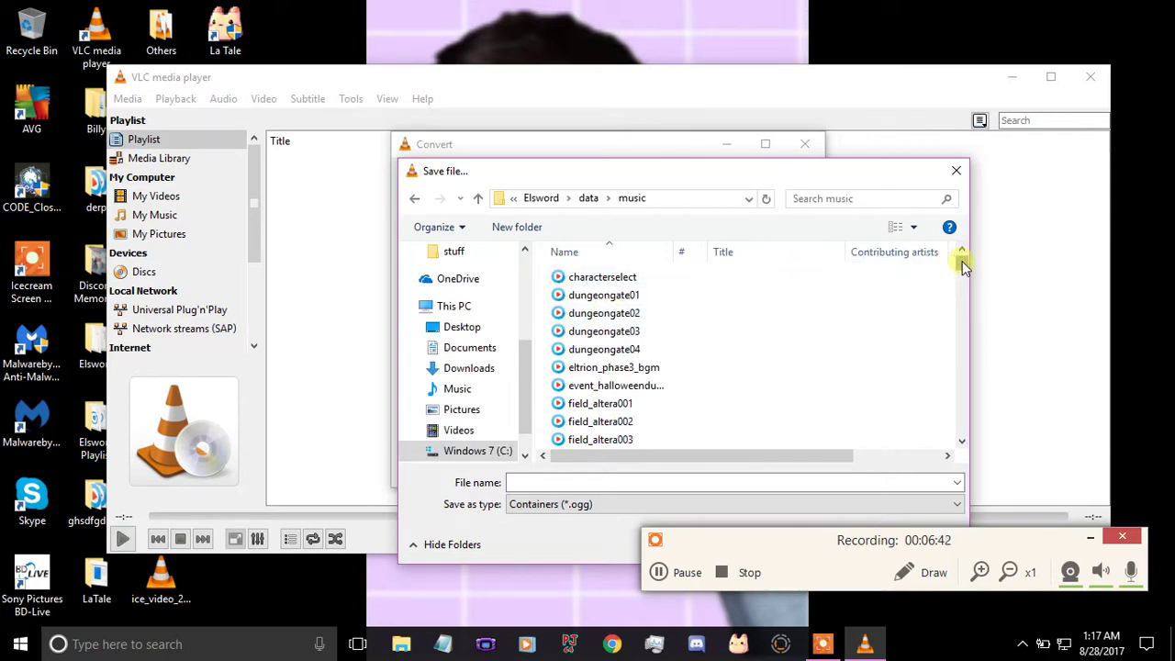
left_click_drag(962, 261, 965, 429)
left_click(629, 369)
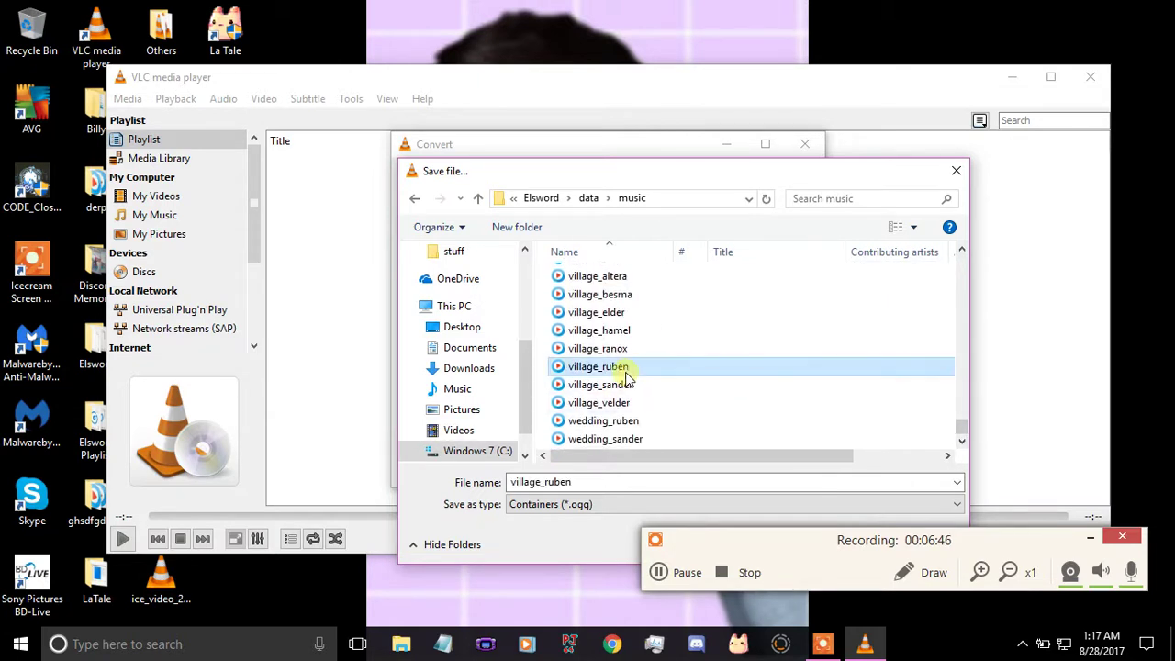
- Set the Elsword data folder as the save location for village_ruben and save the destination
scroll(464, 386, "up", 2)
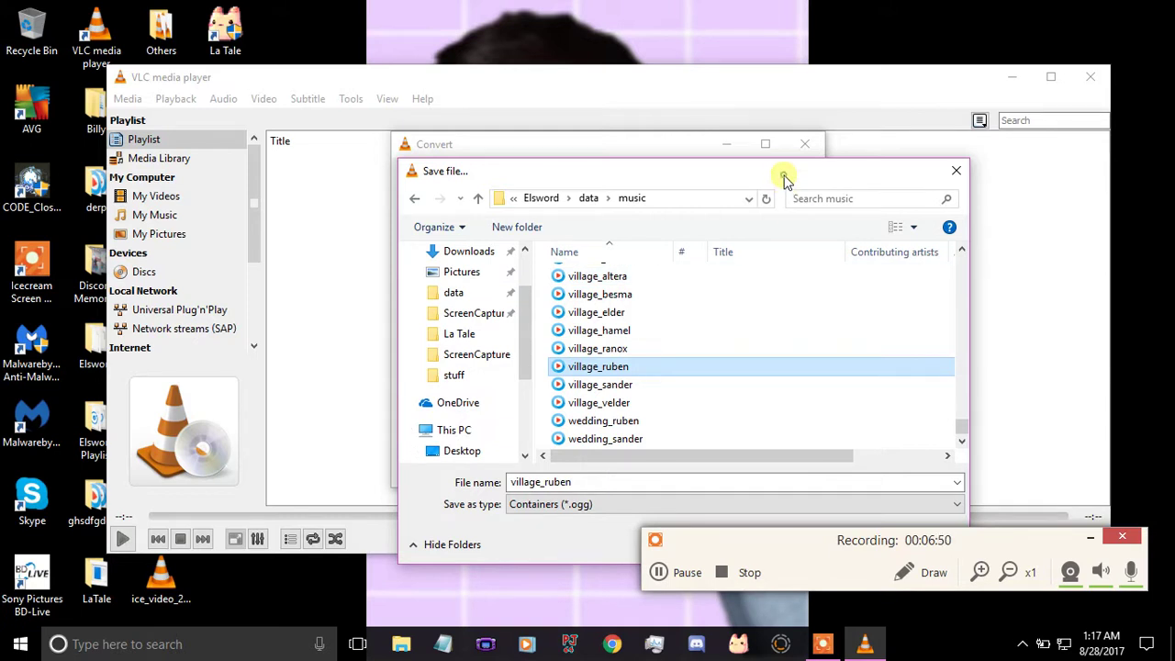
left_click_drag(781, 178, 744, 128)
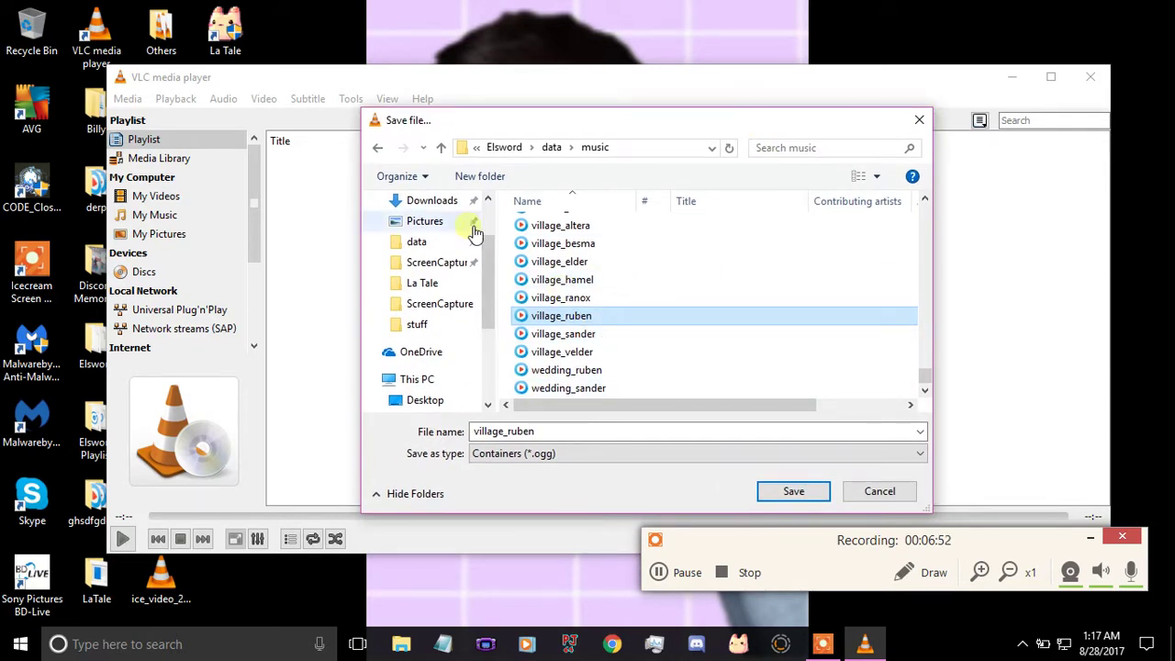
scroll(427, 239, "up", 1)
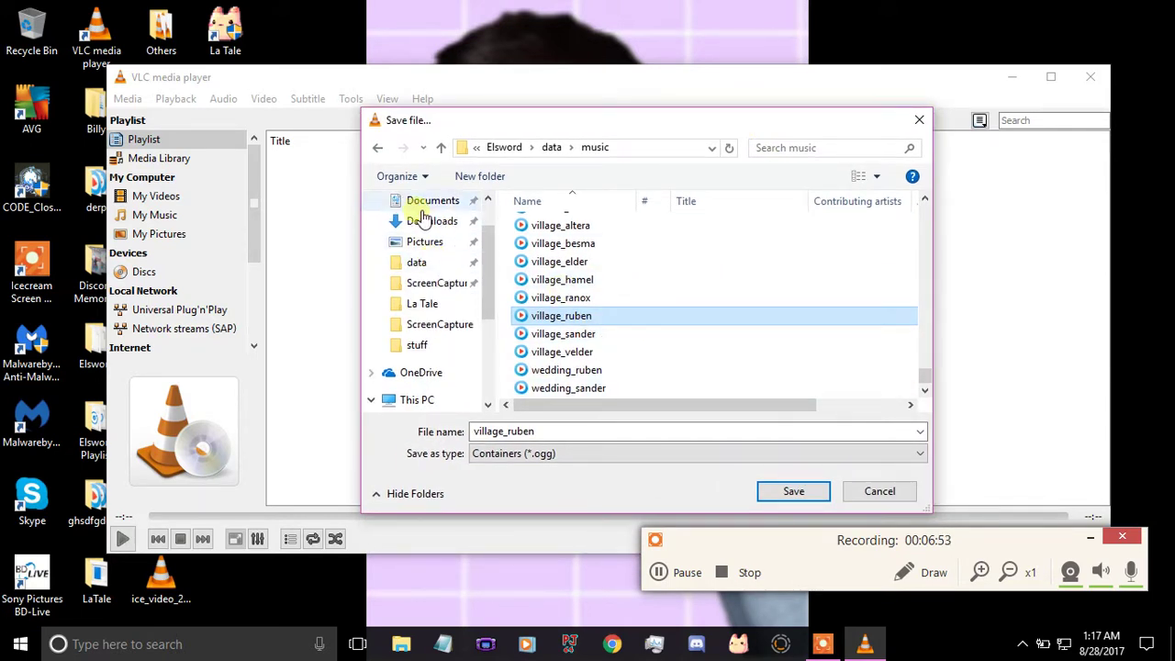
left_click(442, 269)
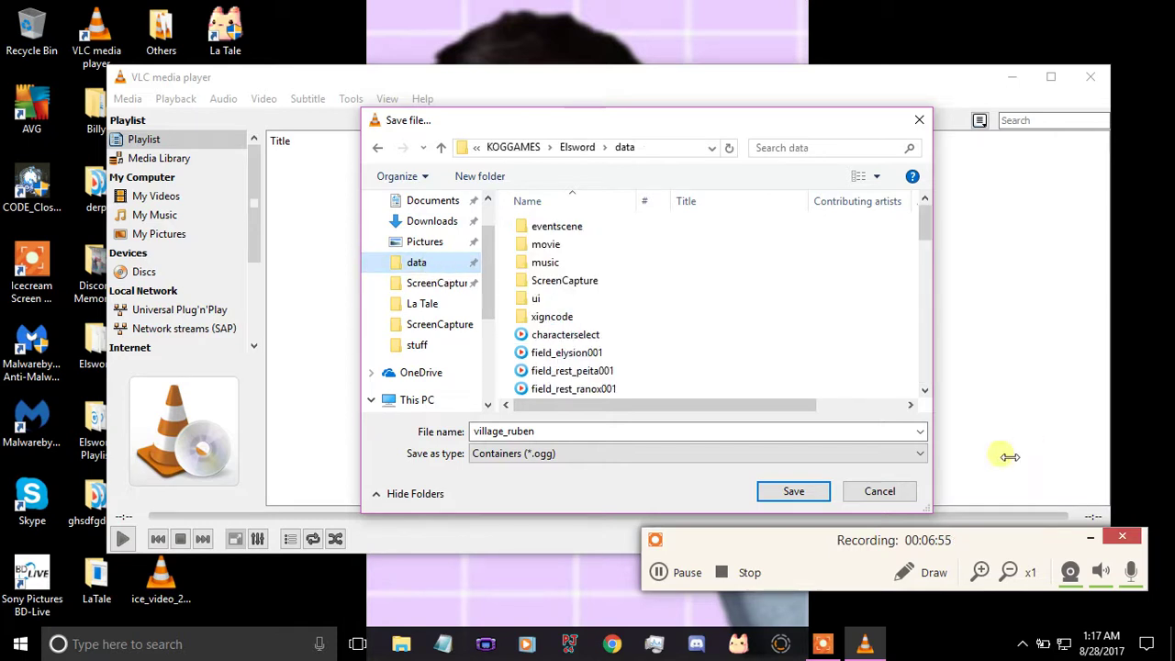
left_click(792, 493)
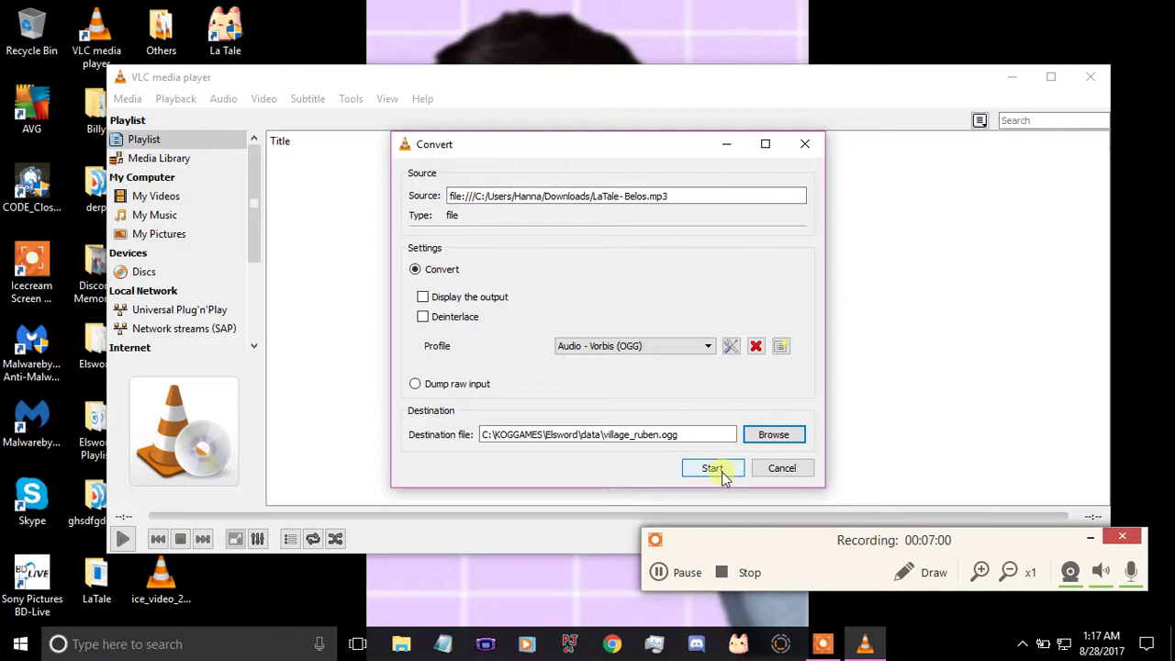
- Start the conversion to village_ruben.ogg, let it run to the end and close VLC media player
left_click(712, 470)
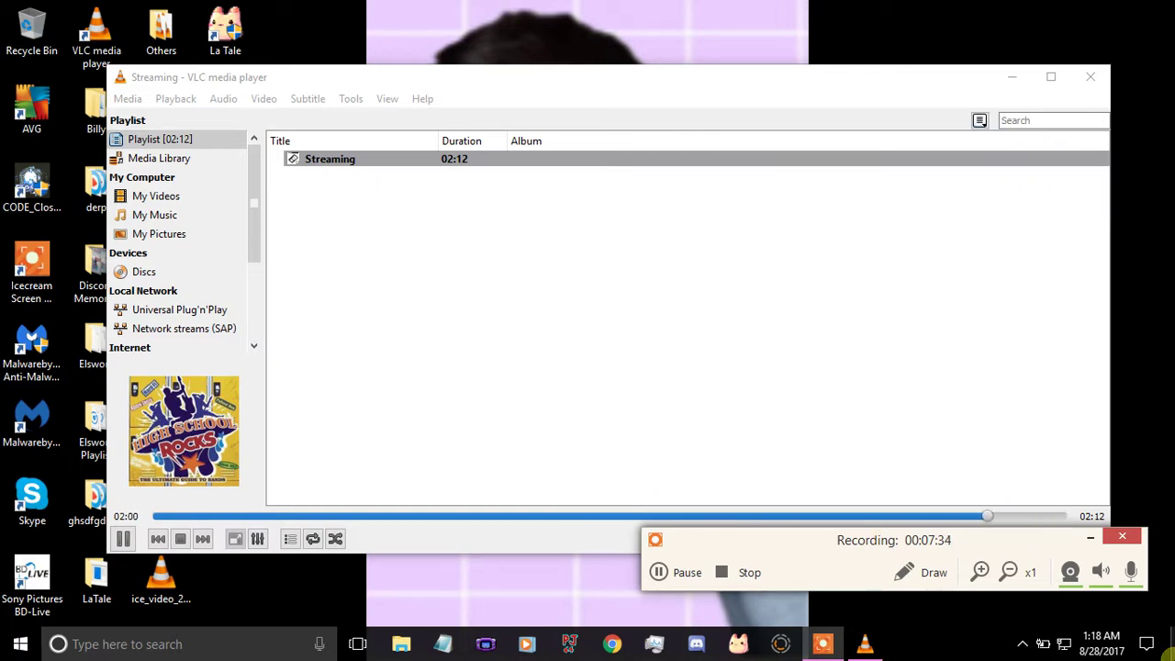
mouse_move(1168, 650)
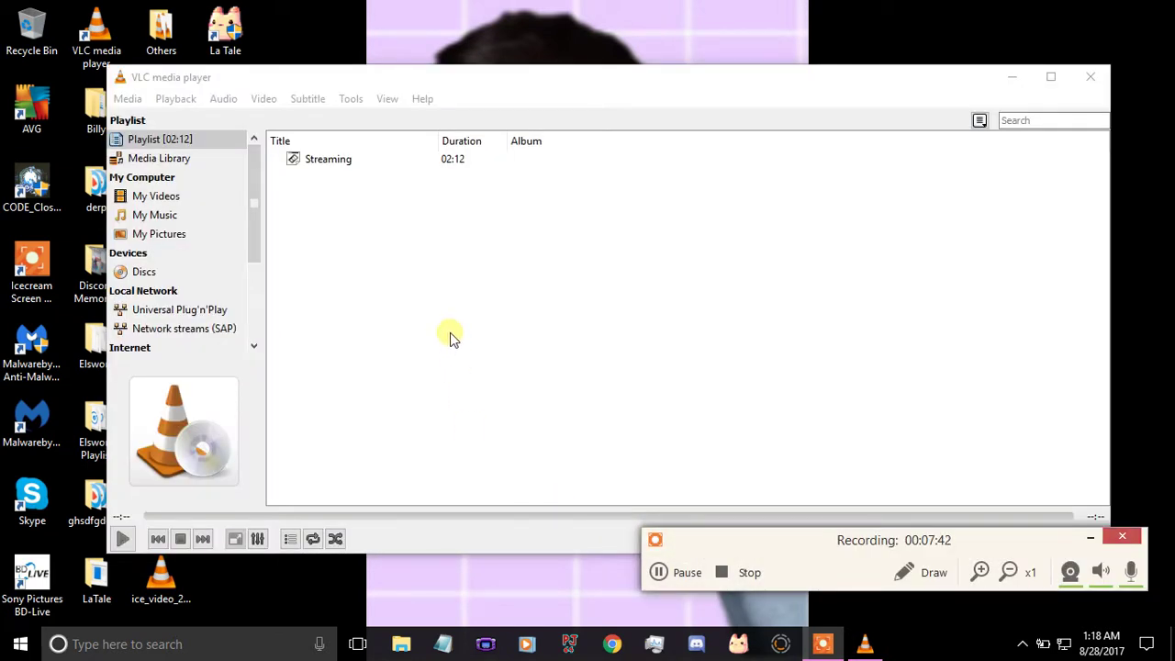
left_click(562, 417)
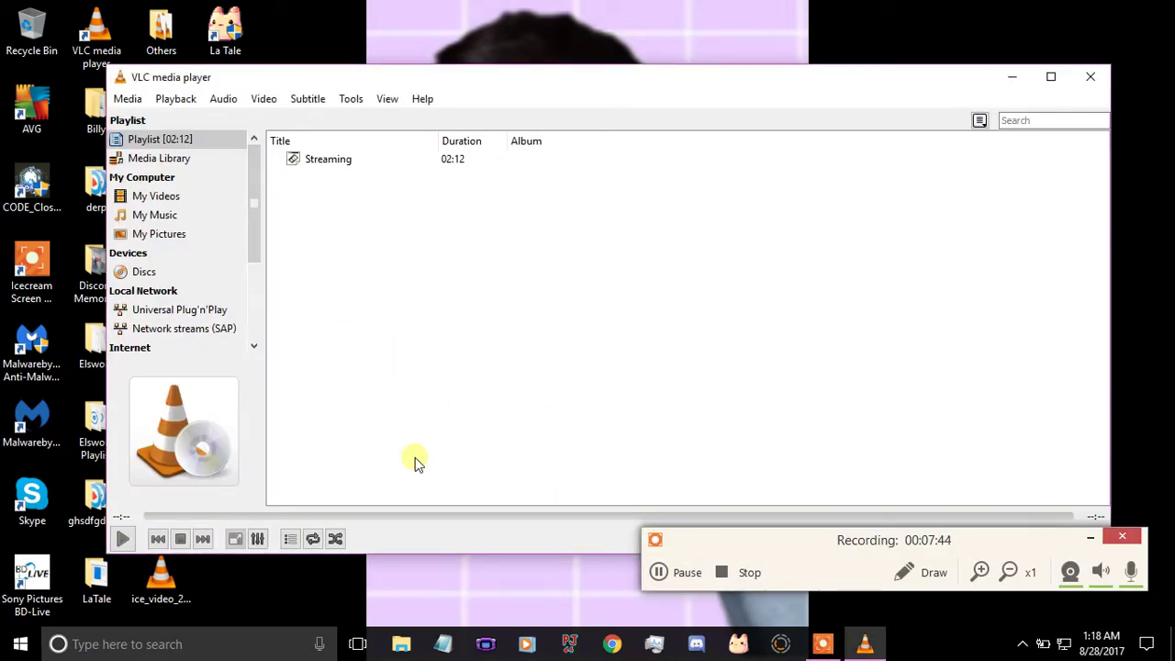
left_click(1092, 84)
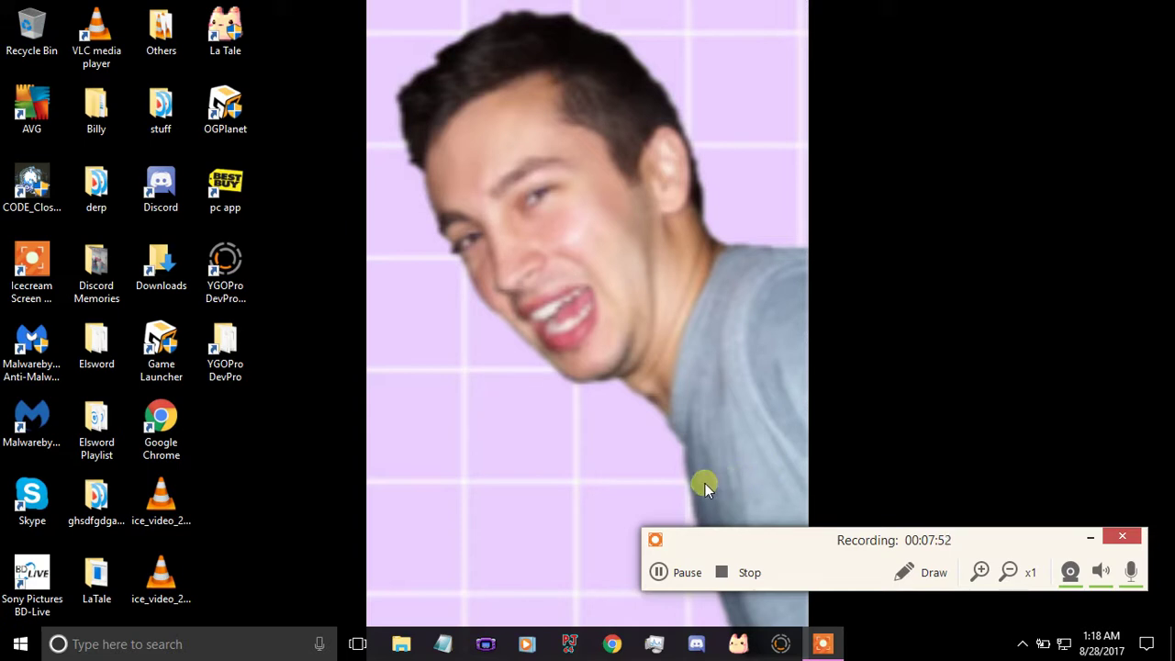
left_click(681, 570)
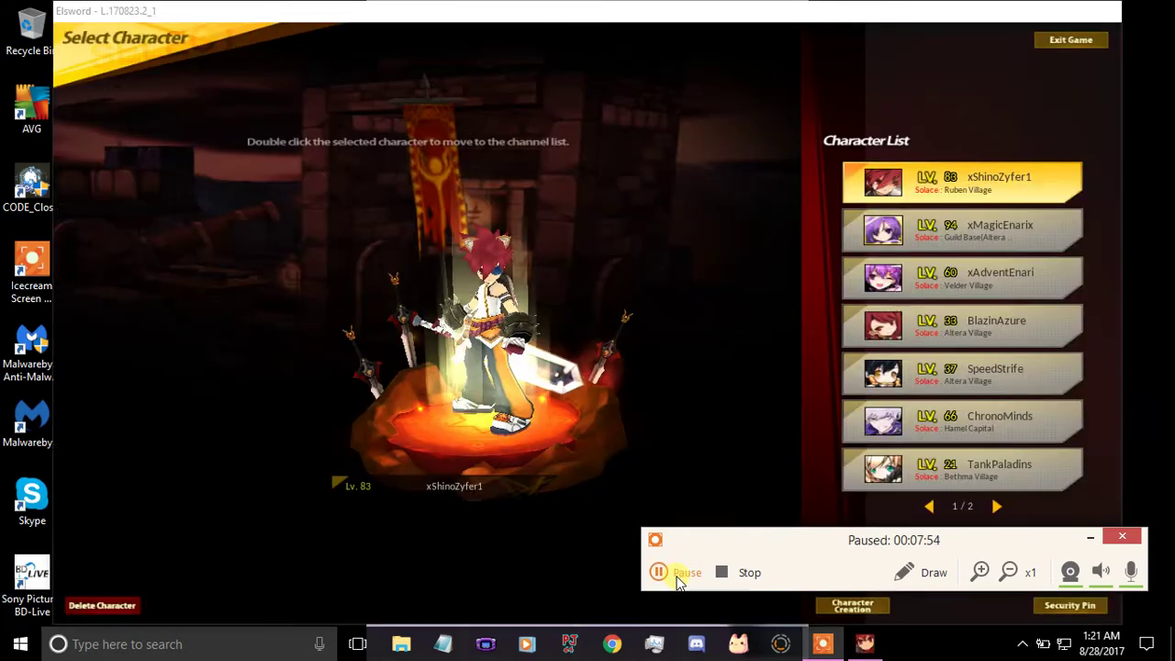
left_click(680, 572)
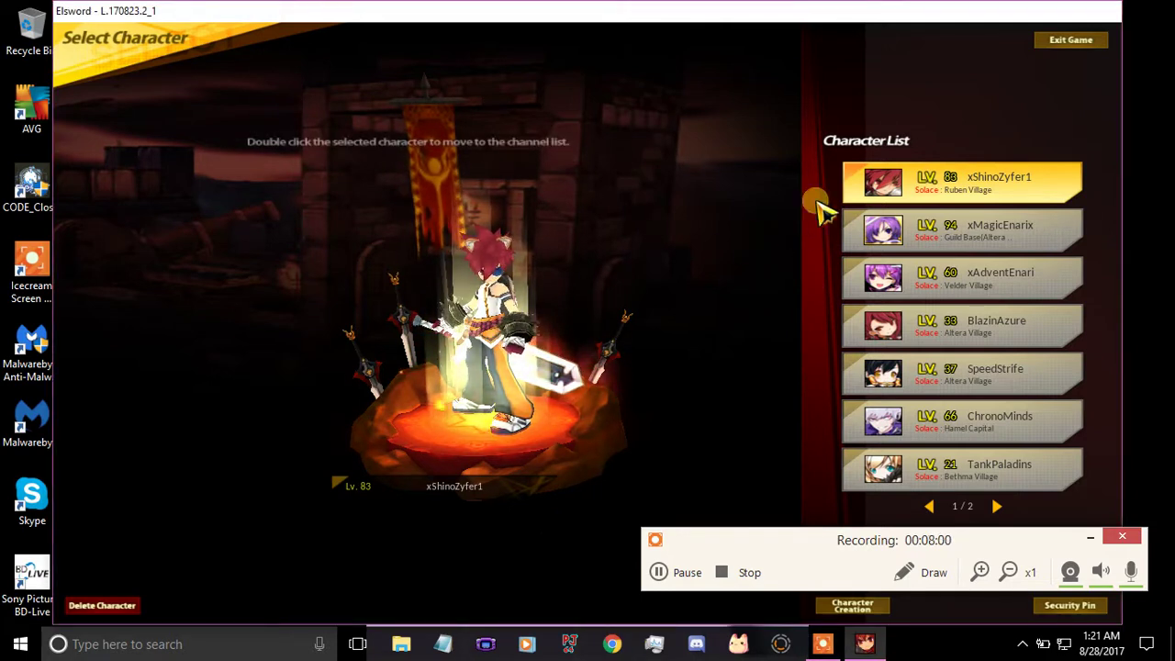
- In Elsword, enter the game with the level 83 Ruben Village character on the Elysion 2 channel to hear the village music
double_click(966, 204)
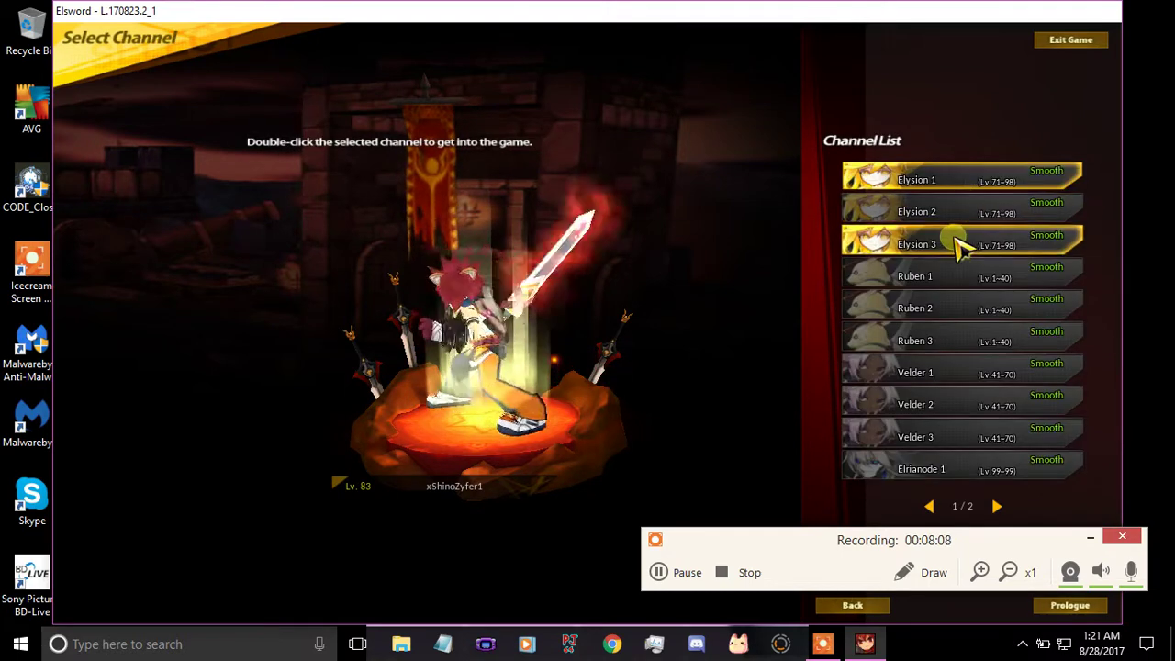
left_click(973, 214)
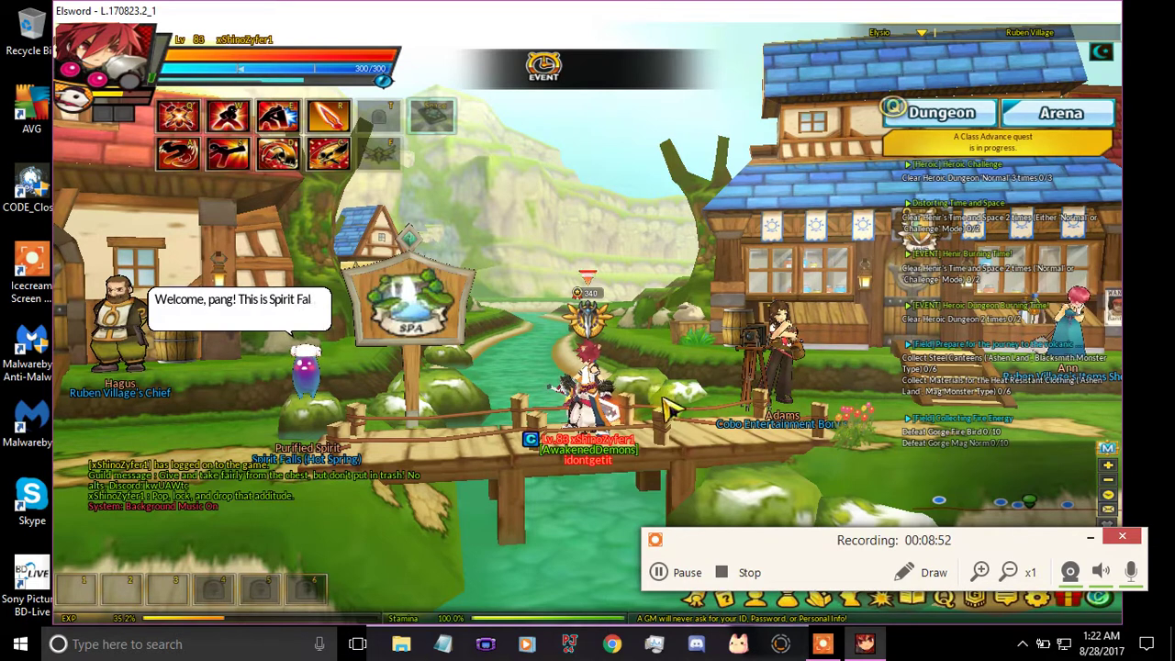
left_click(592, 492)
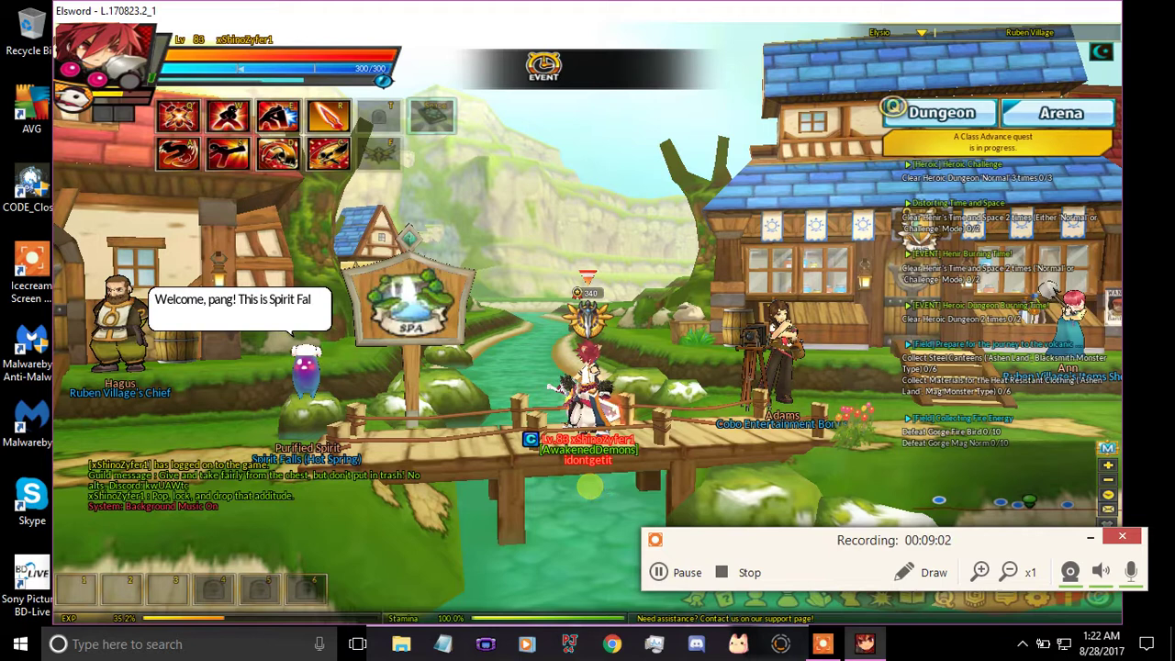